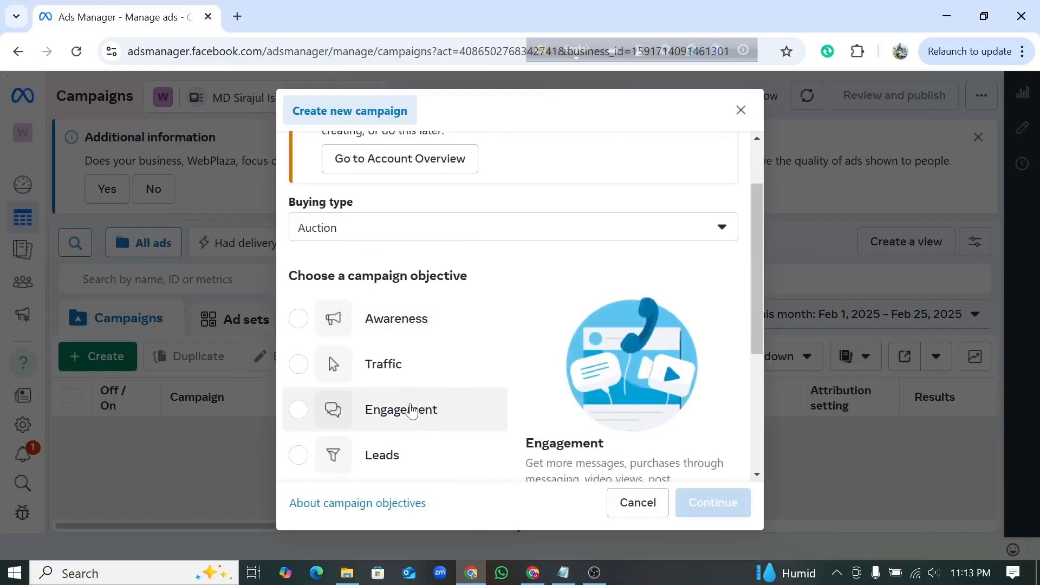
Start a new campaign with the Engagement objective, using the Manual engagement campaign setup
click(345, 427)
scroll(346, 422, down, 2)
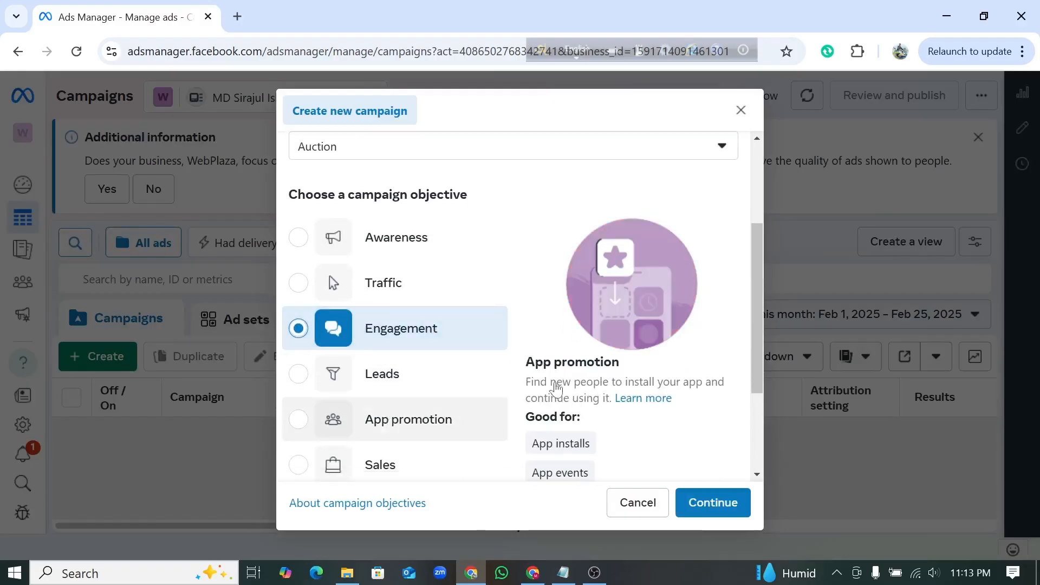
scroll(651, 352, down, 3)
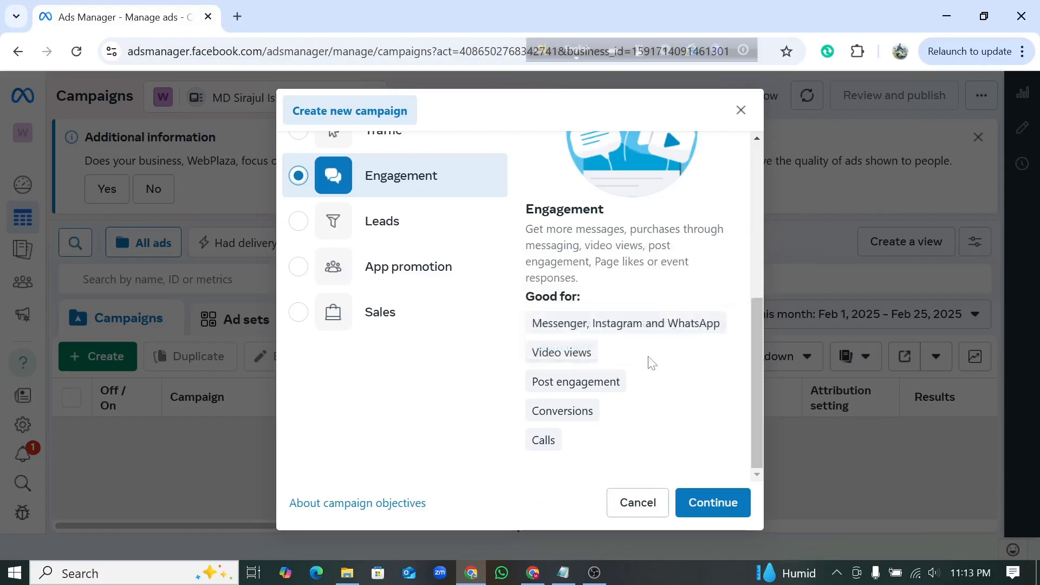
click(715, 504)
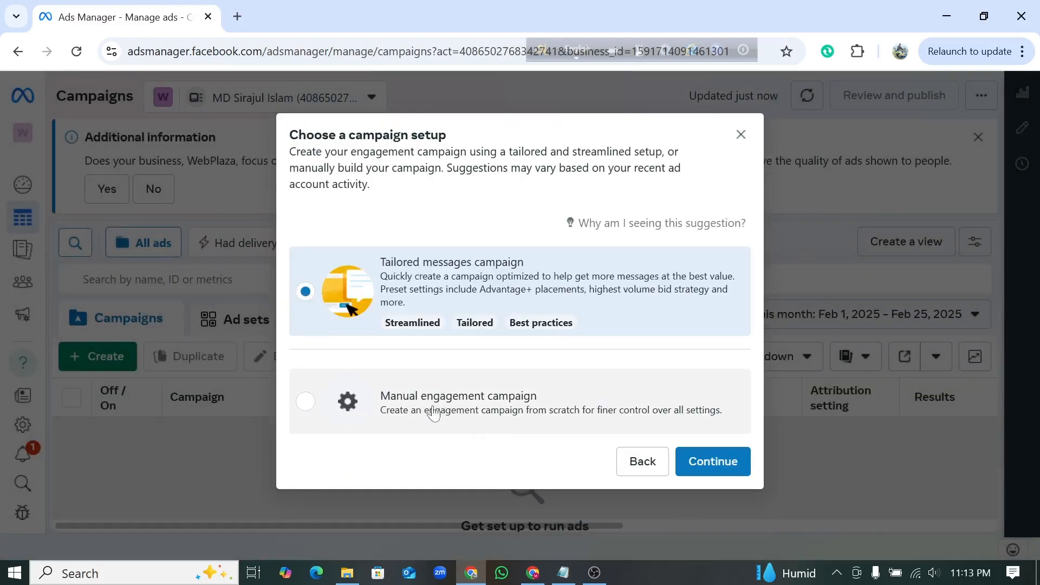
click(306, 403)
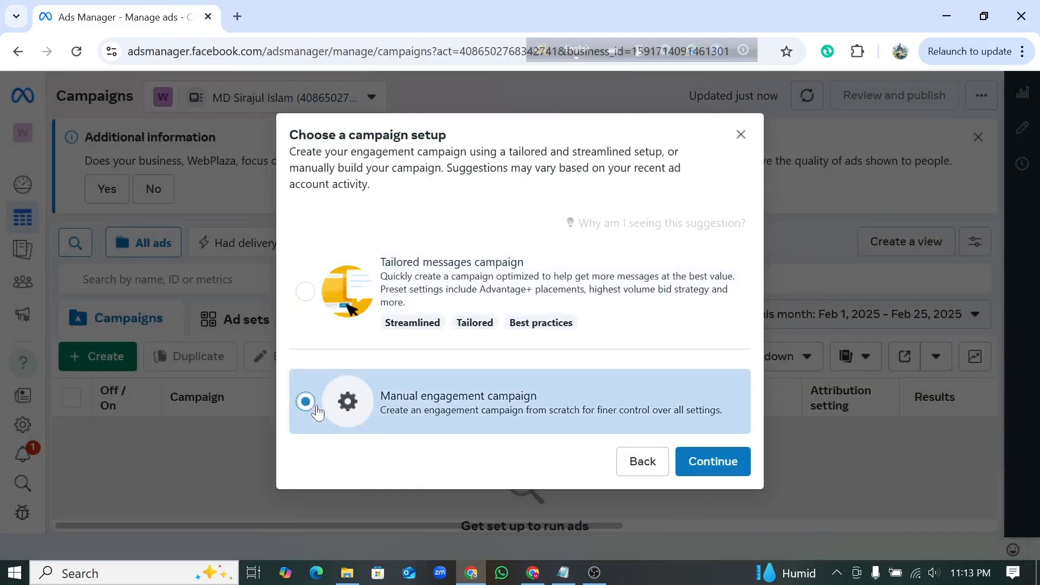
click(725, 466)
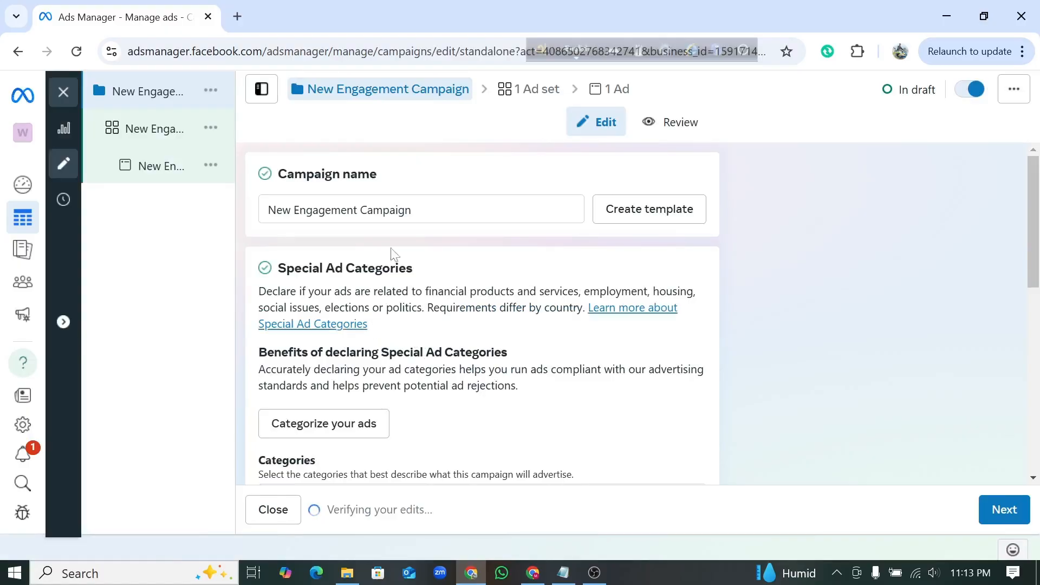
Review the campaign name, special ad categories and campaign details, expanding the available campaign objectives
mouse_move(418, 210)
mouse_down()
mouse_move(264, 215)
mouse_move(417, 211)
mouse_up()
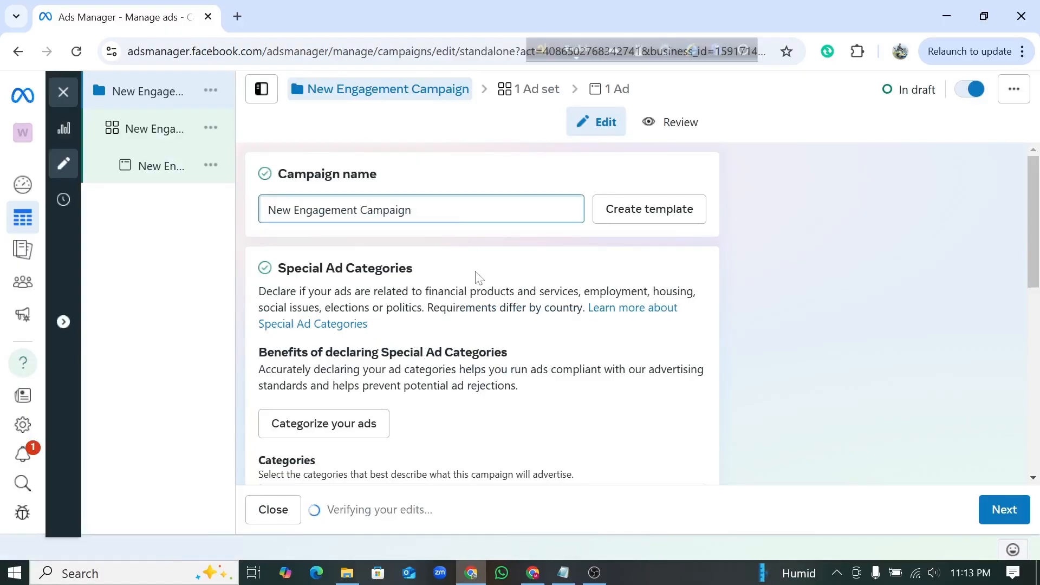
scroll(480, 278, down, 2)
scroll(429, 302, down, 2)
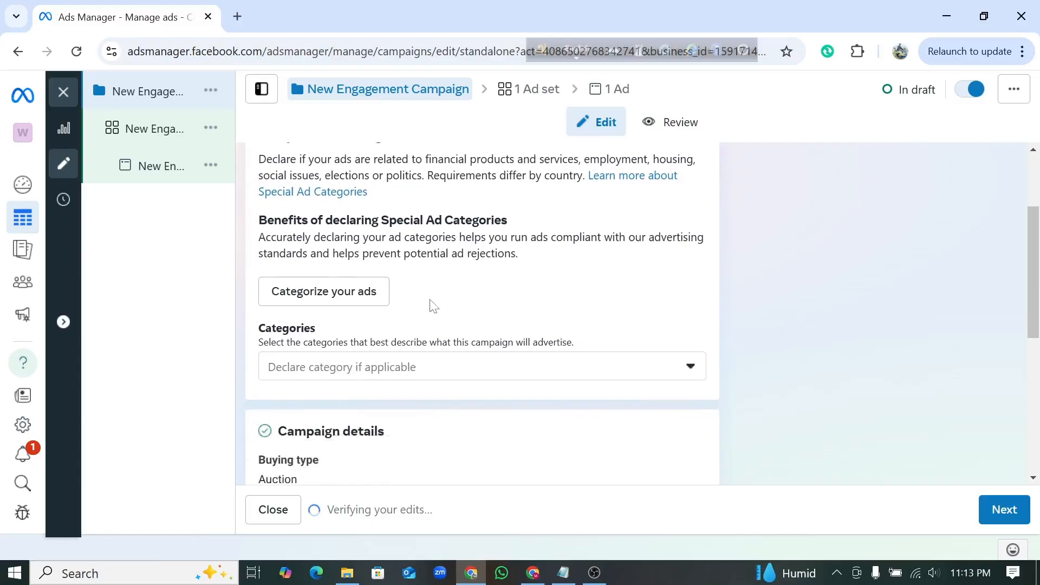
scroll(329, 343, down, 5)
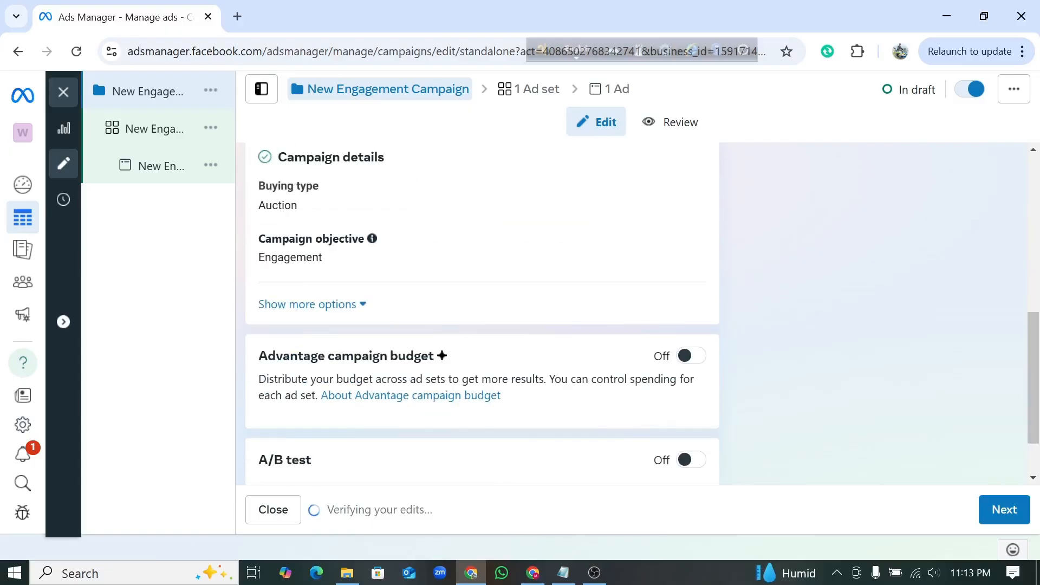
scroll(318, 347, up, 2)
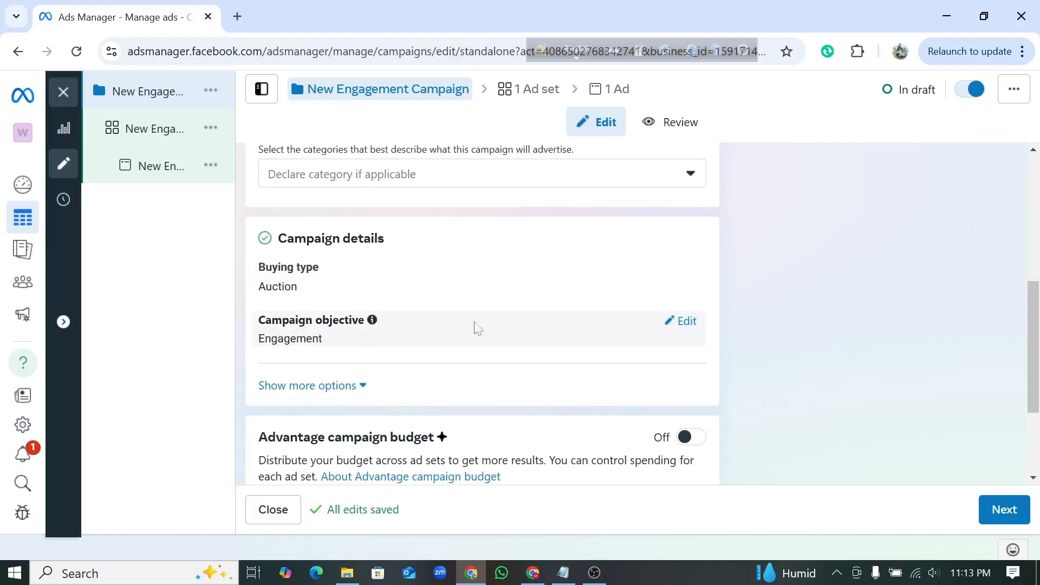
click(686, 322)
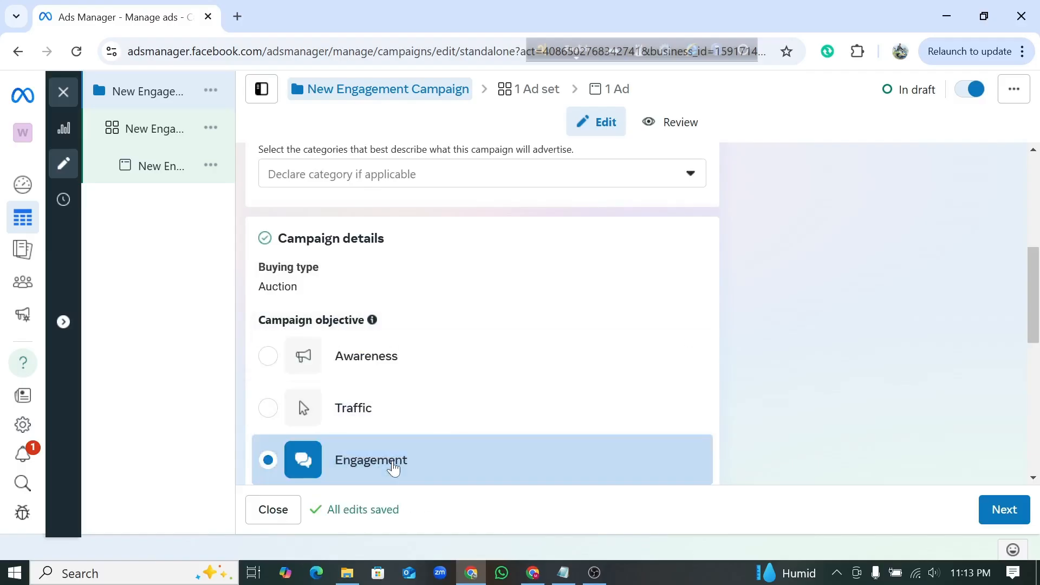
scroll(762, 413, down, 3)
scroll(761, 419, down, 5)
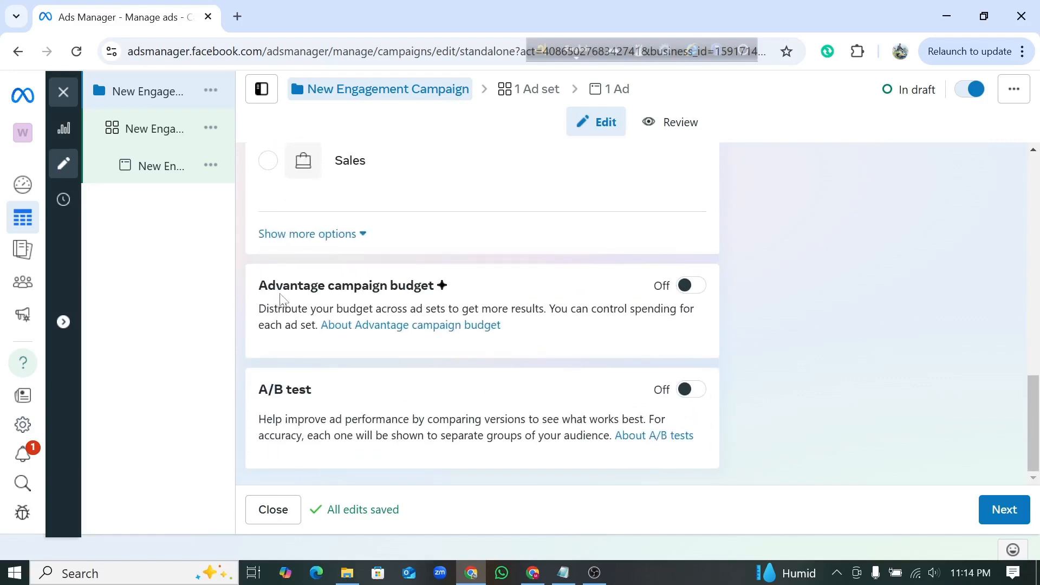
Turn on Advantage campaign budget to view its budget and bid strategy options, and turn it back off
click(686, 287)
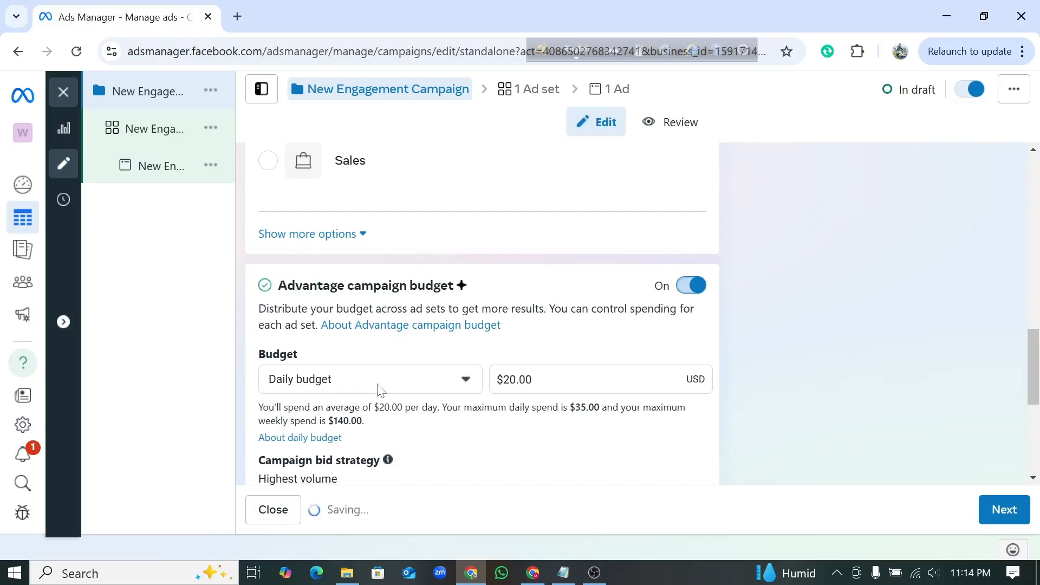
scroll(381, 390, down, 2)
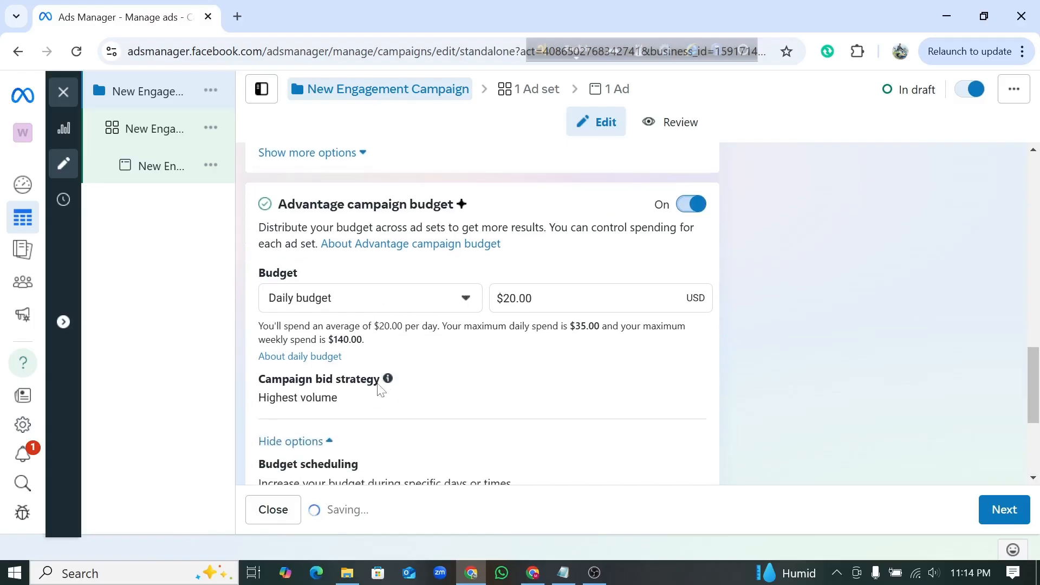
click(686, 211)
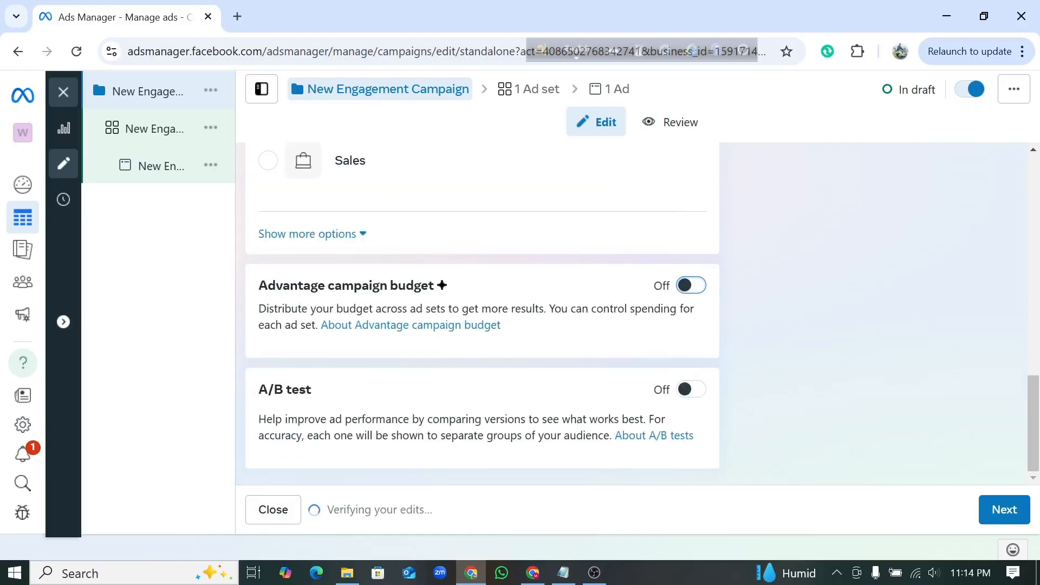
scroll(778, 395, up, 2)
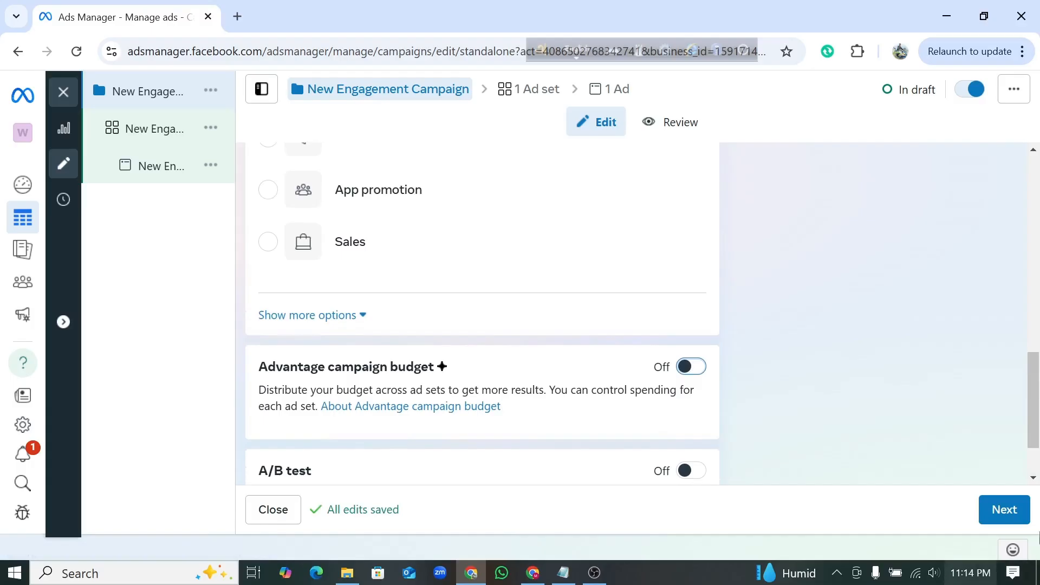
Proceed to the ad set level of the campaign, keeping the default ad set name
click(1014, 519)
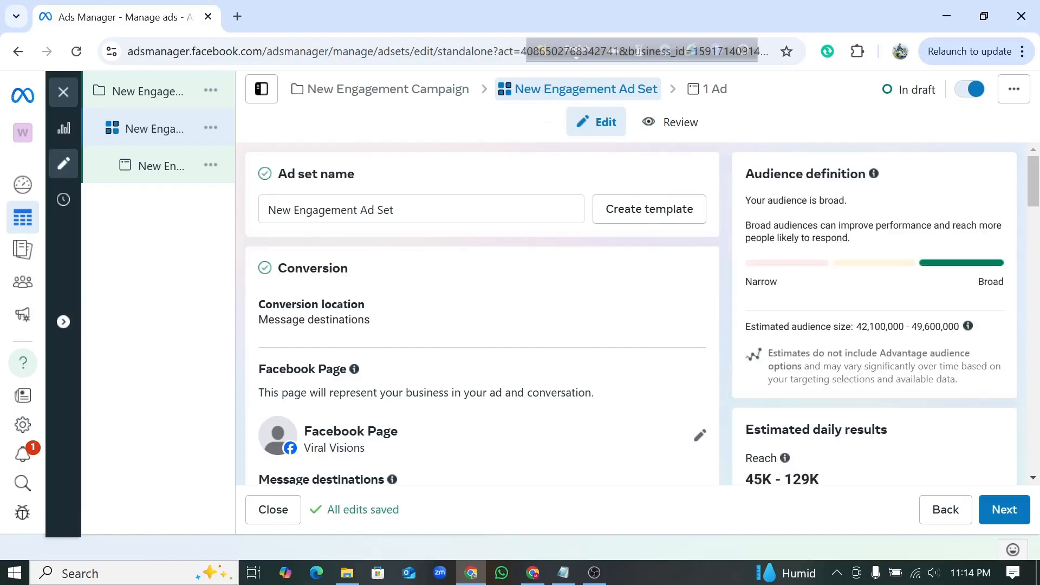
triple_click(258, 214)
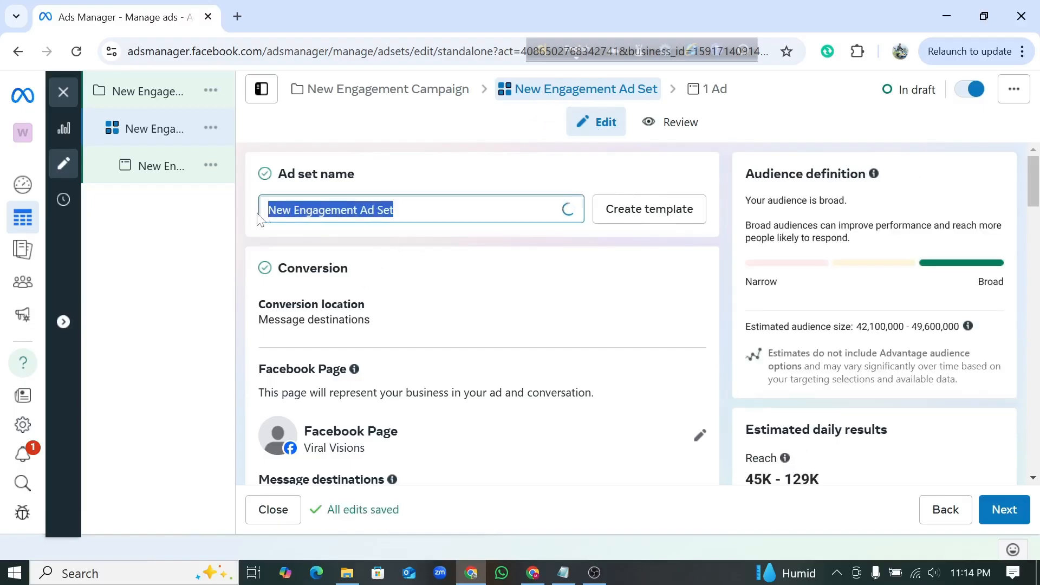
click(444, 217)
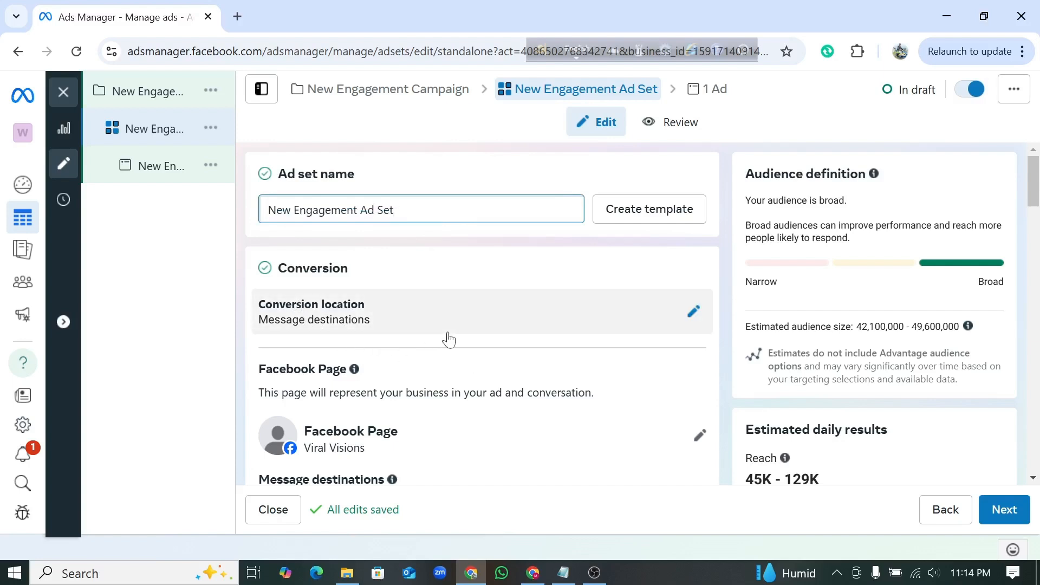
Expand the ad set's conversion location options and choose On your ad
click(694, 316)
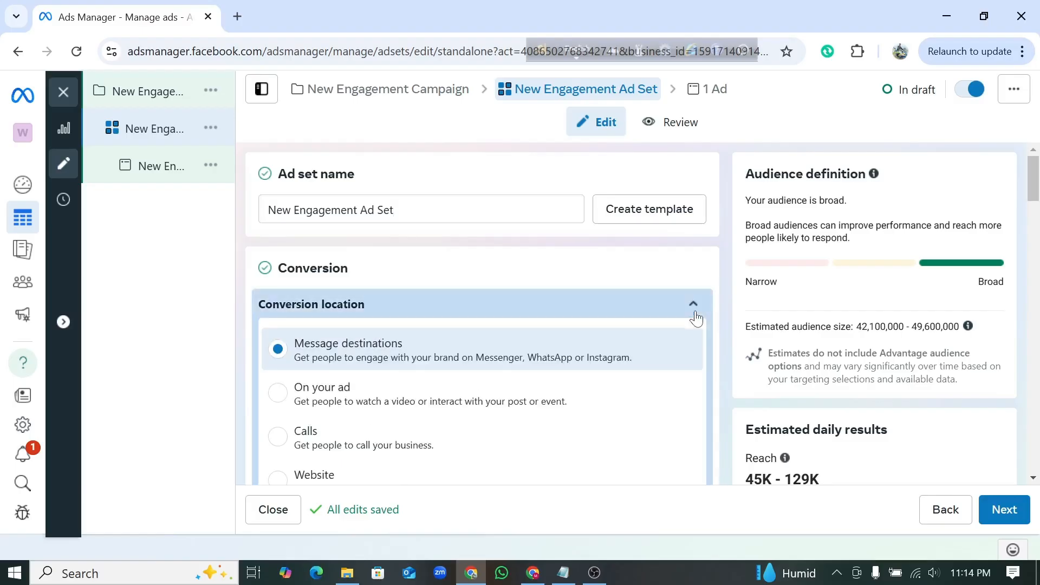
scroll(613, 368, down, 1)
scroll(612, 367, down, 3)
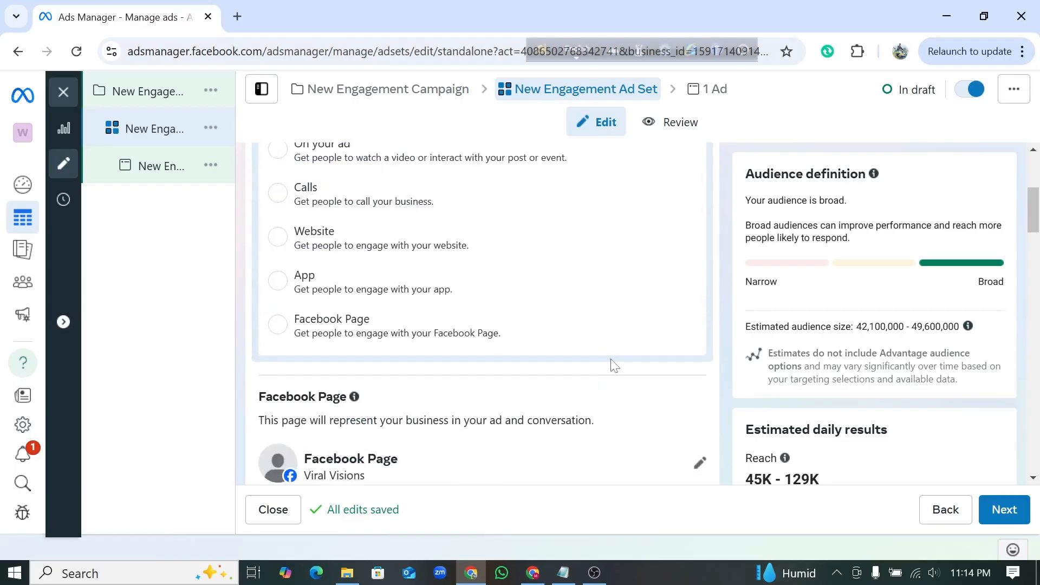
scroll(610, 367, up, 3)
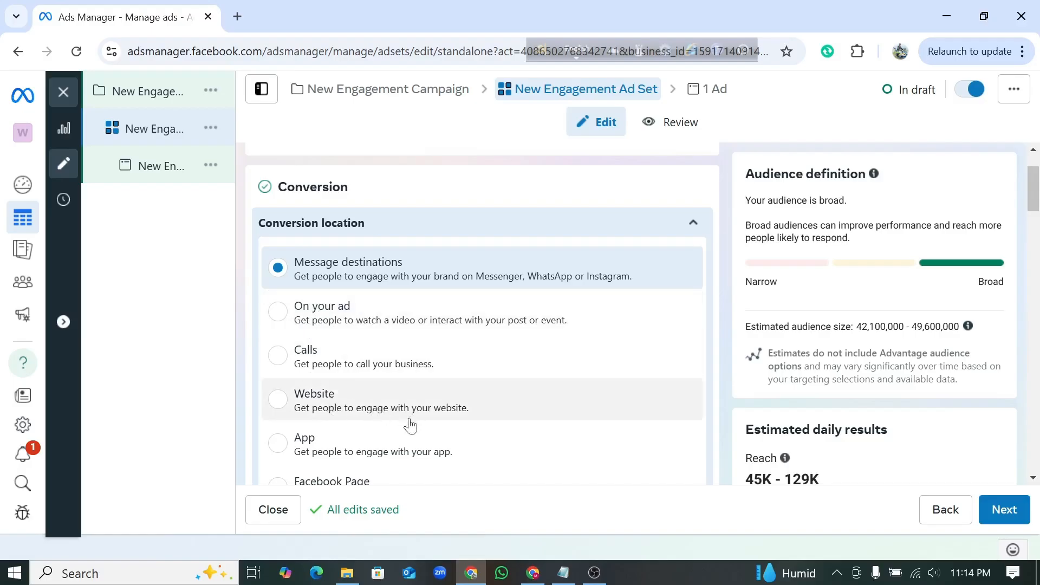
scroll(382, 439, down, 1)
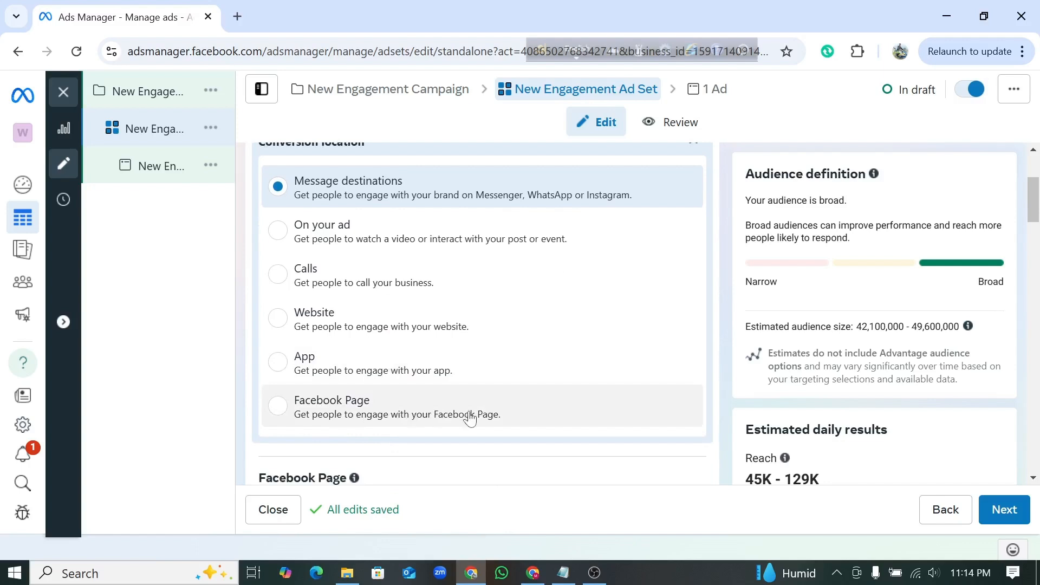
scroll(479, 407, up, 1)
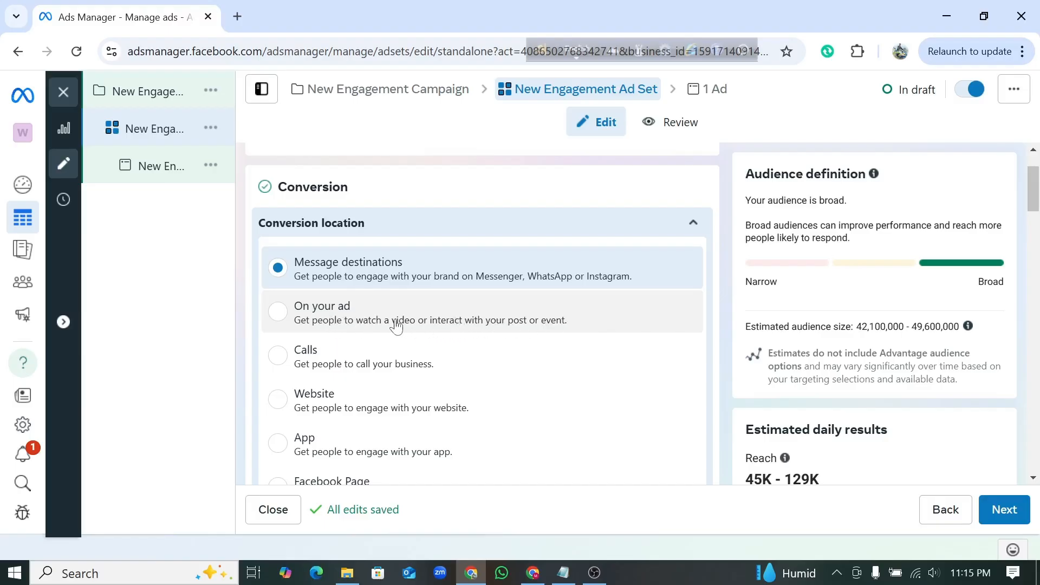
click(302, 318)
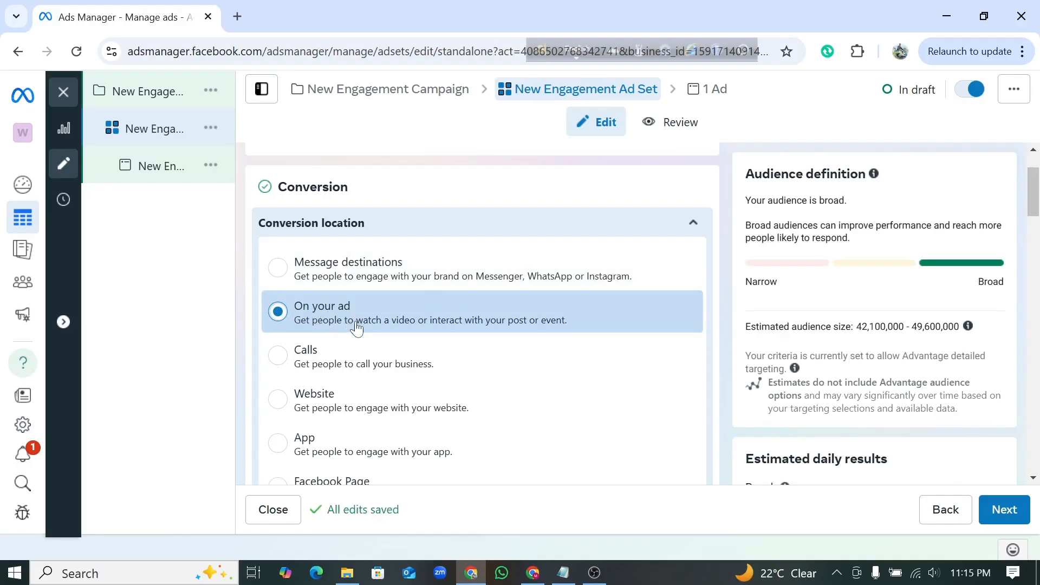
Try Facebook Page as the conversion location and switch back to On your ad
scroll(355, 328, down, 1)
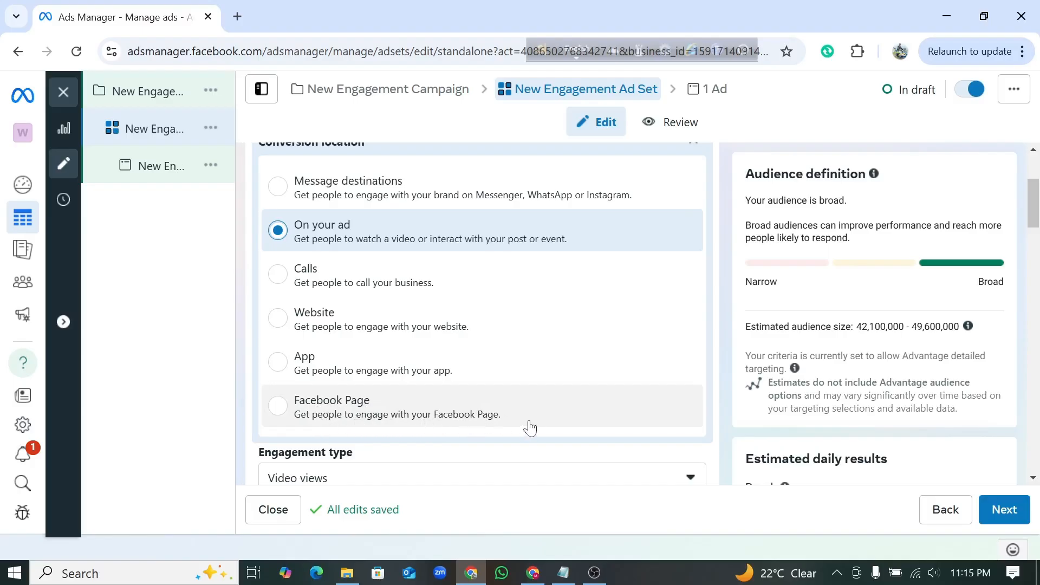
click(279, 406)
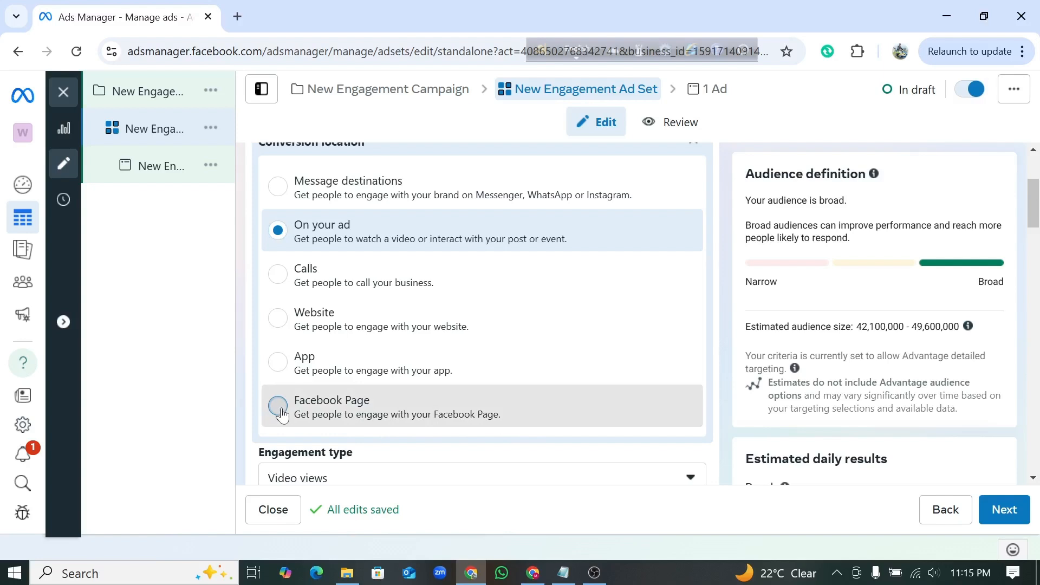
scroll(390, 418, up, 1)
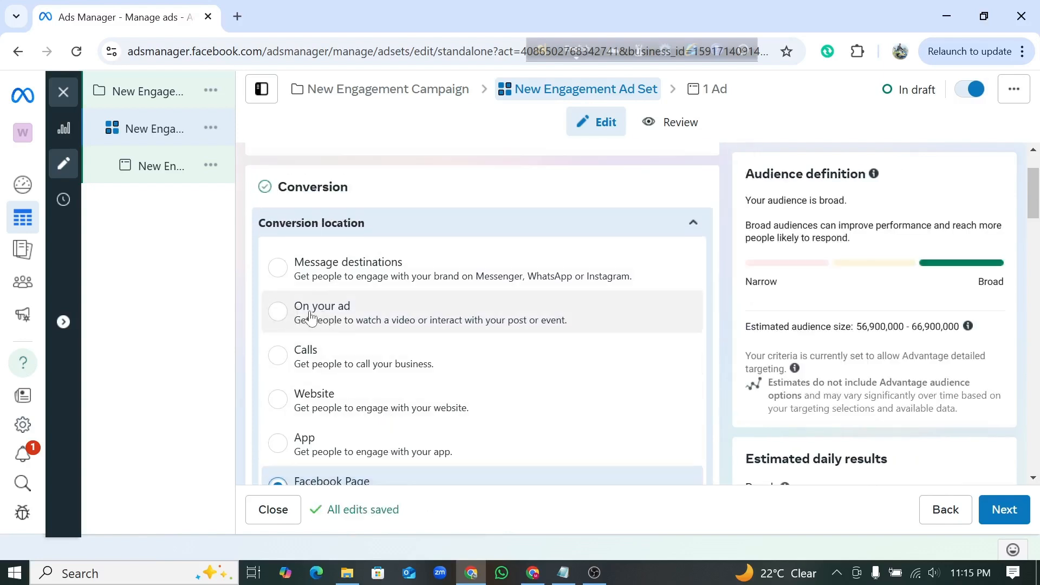
scroll(340, 463, down, 1)
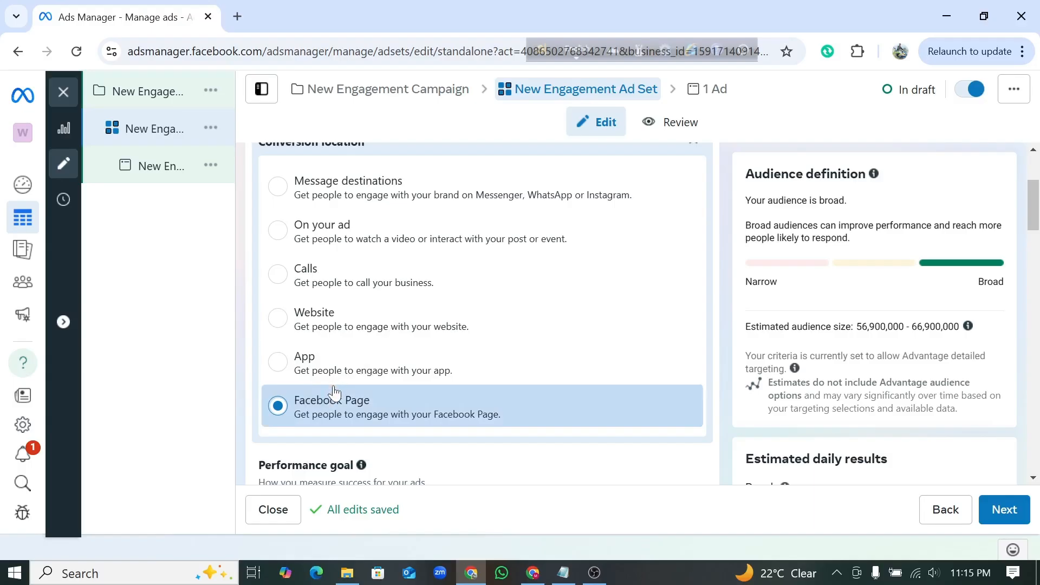
scroll(336, 399, up, 1)
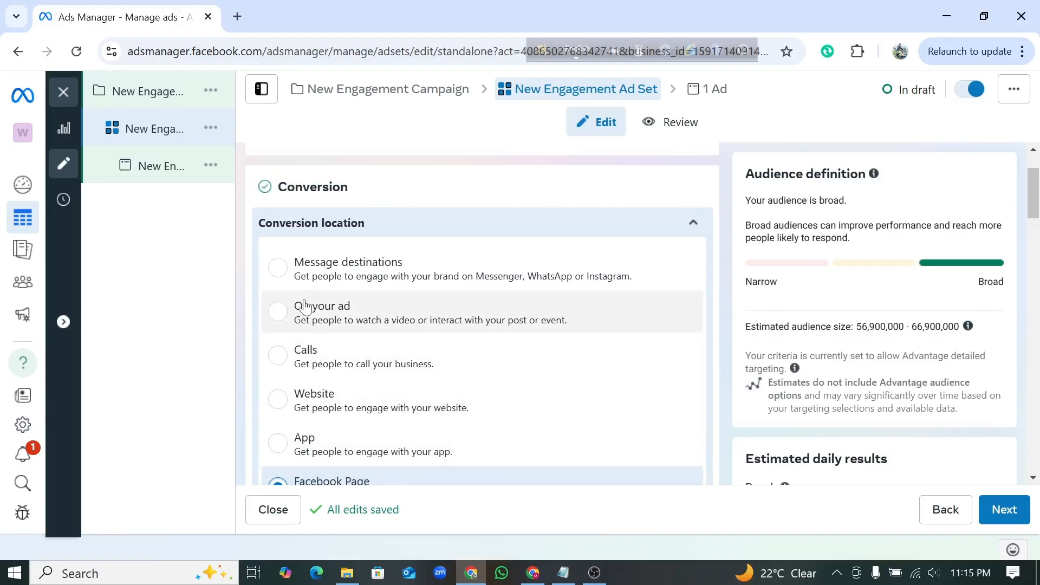
scroll(312, 320, down, 1)
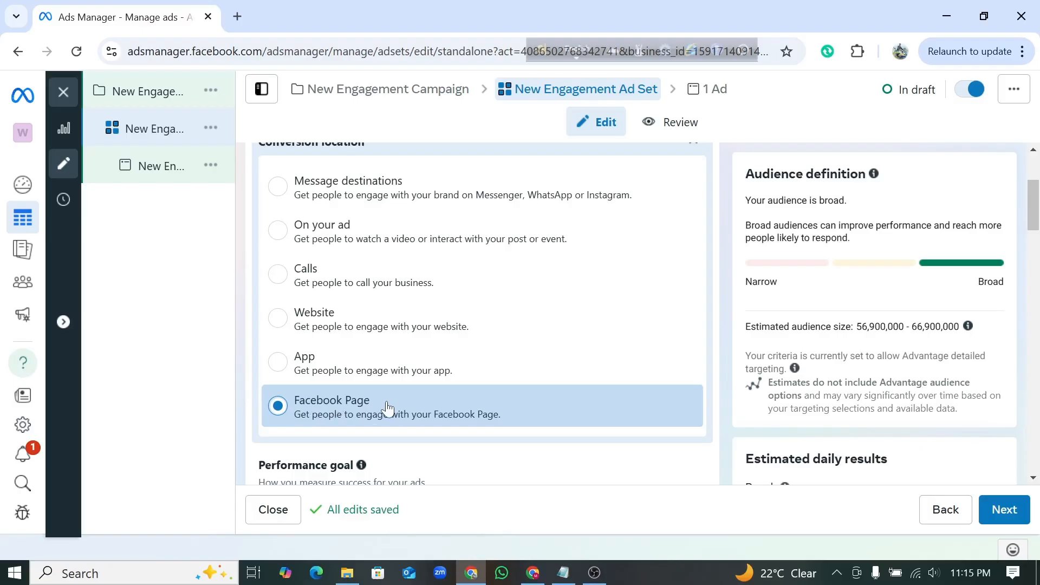
click(278, 231)
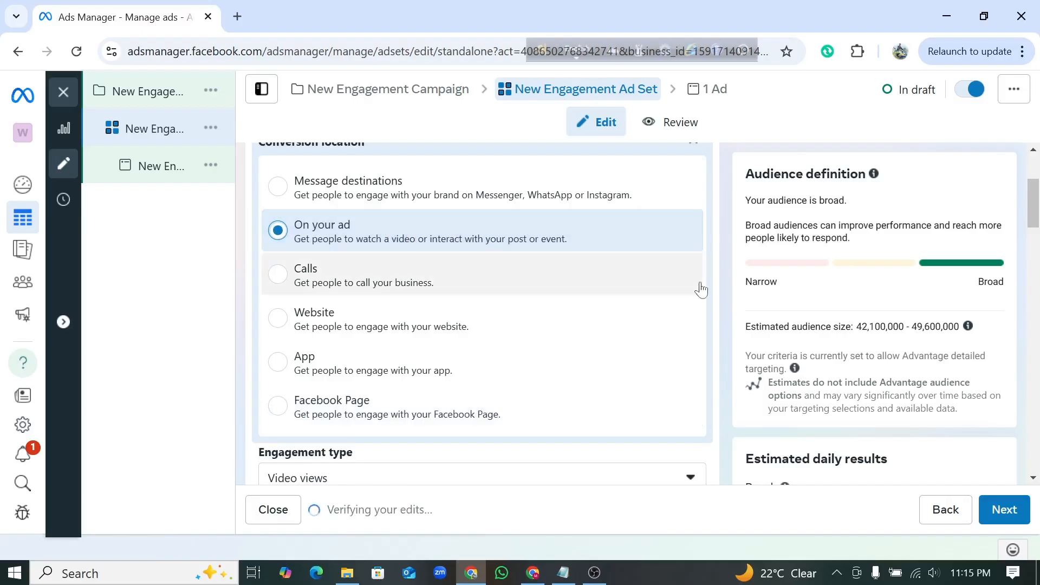
Examine the available engagement types and the ad set's performance goal, cost per result and dynamic creative settings
scroll(575, 395, down, 5)
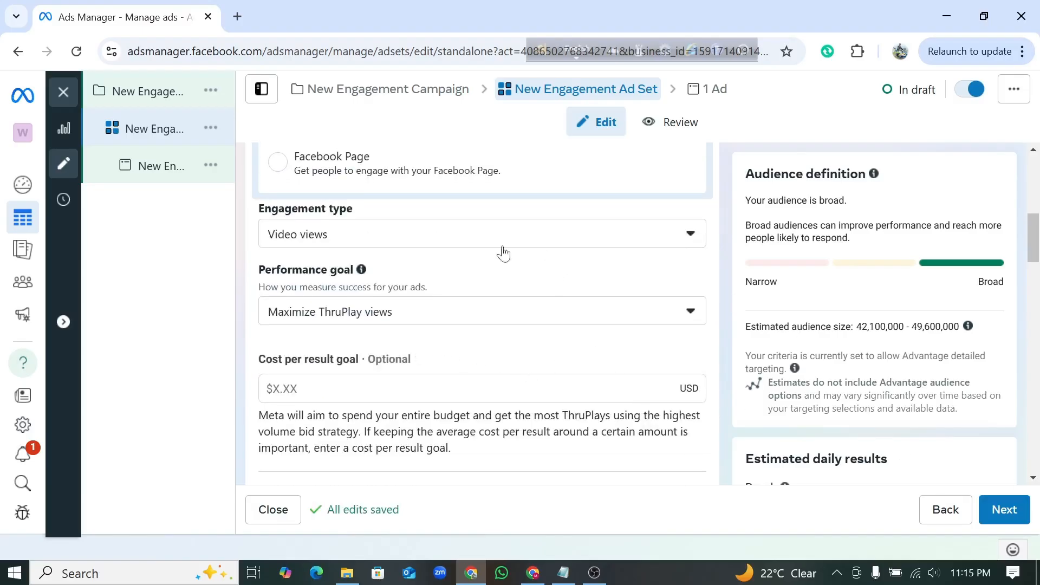
click(689, 240)
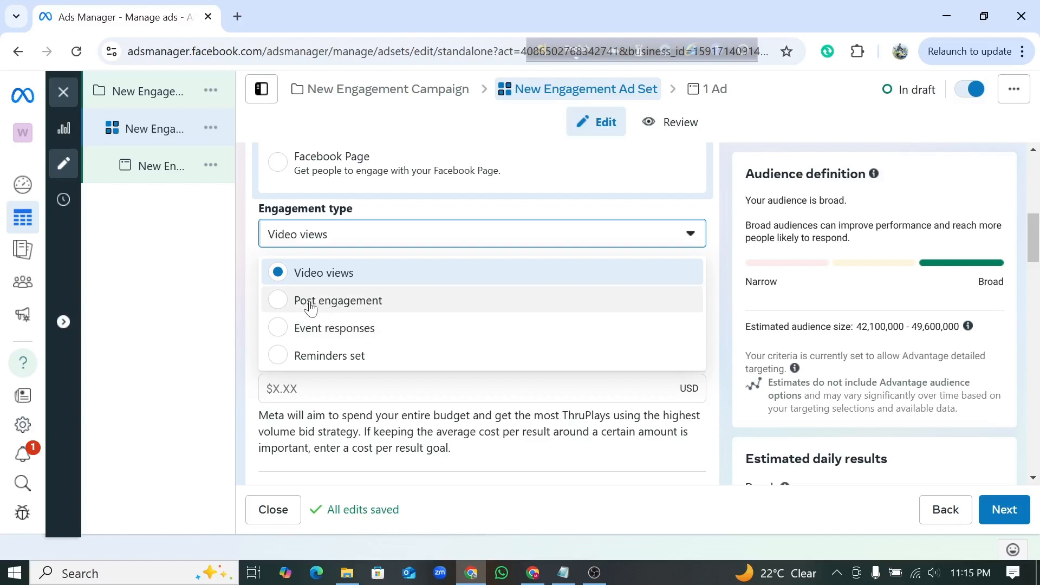
click(689, 241)
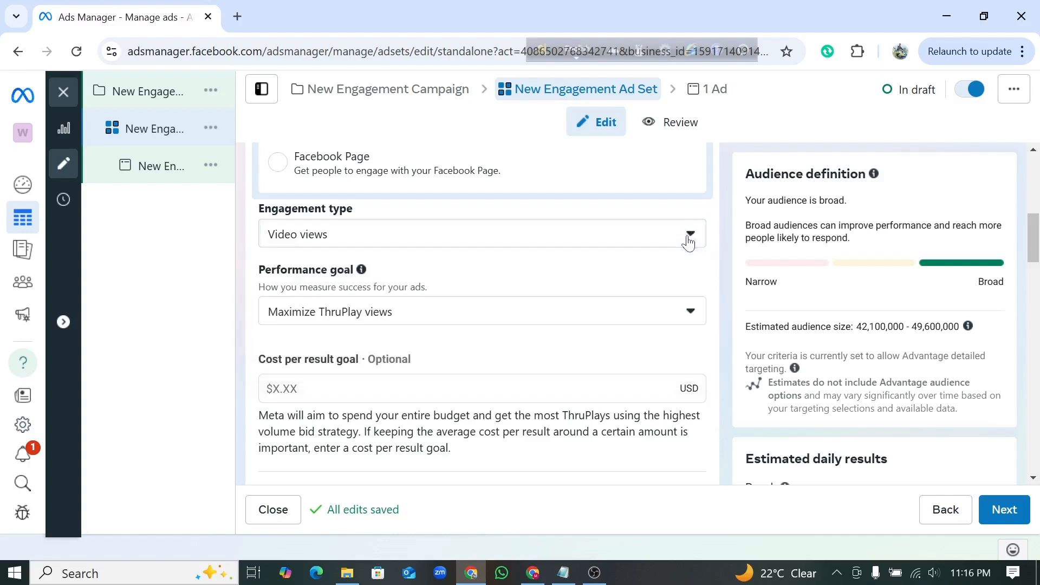
scroll(595, 297, down, 2)
scroll(356, 305, up, 3)
scroll(418, 262, down, 3)
scroll(434, 327, down, 7)
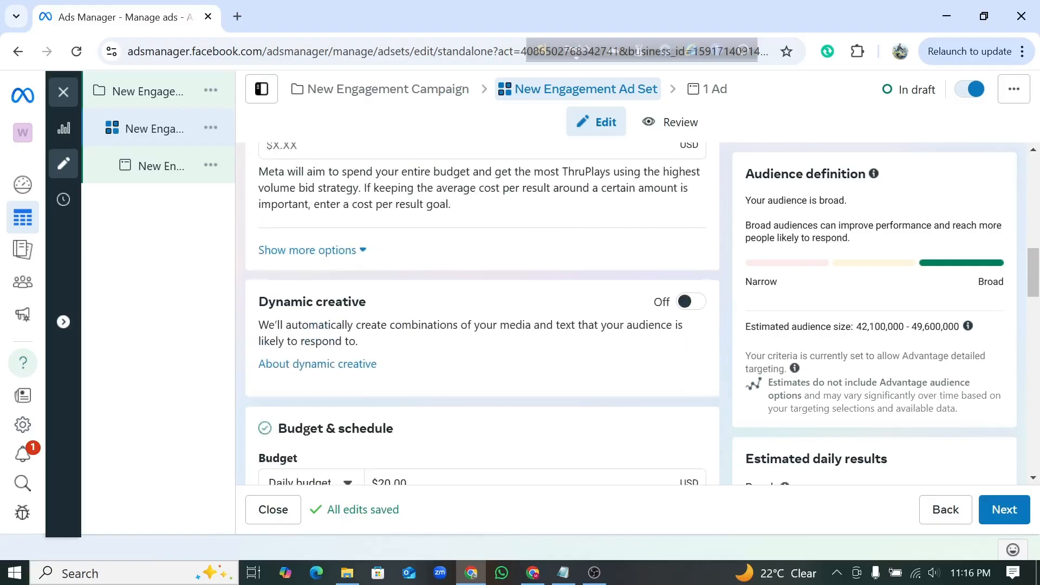
Review the engagement type choices and the ad set's budget and schedule section, keeping Video views as the type
scroll(408, 330, down, 3)
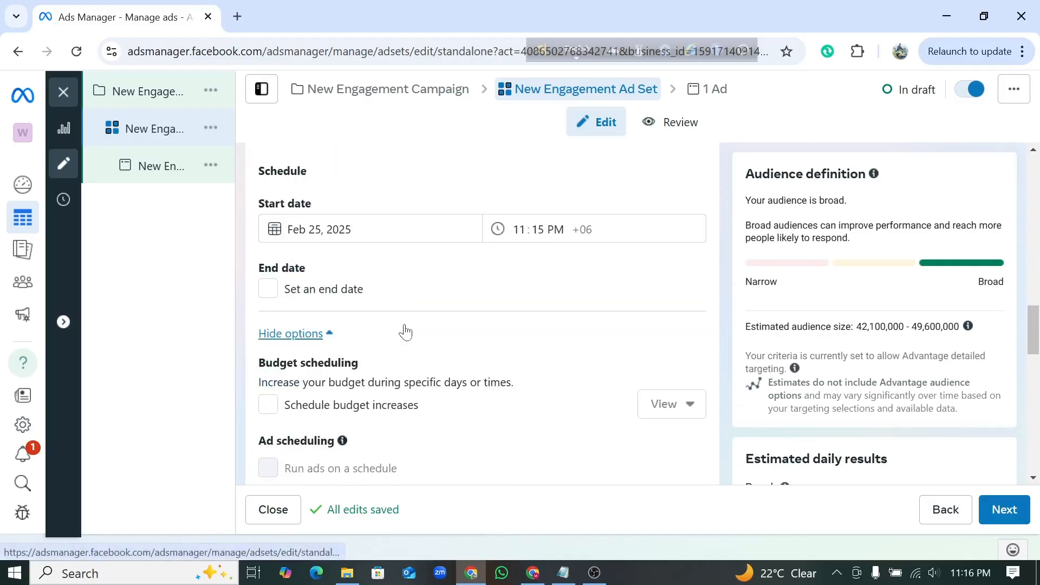
scroll(405, 332, up, 10)
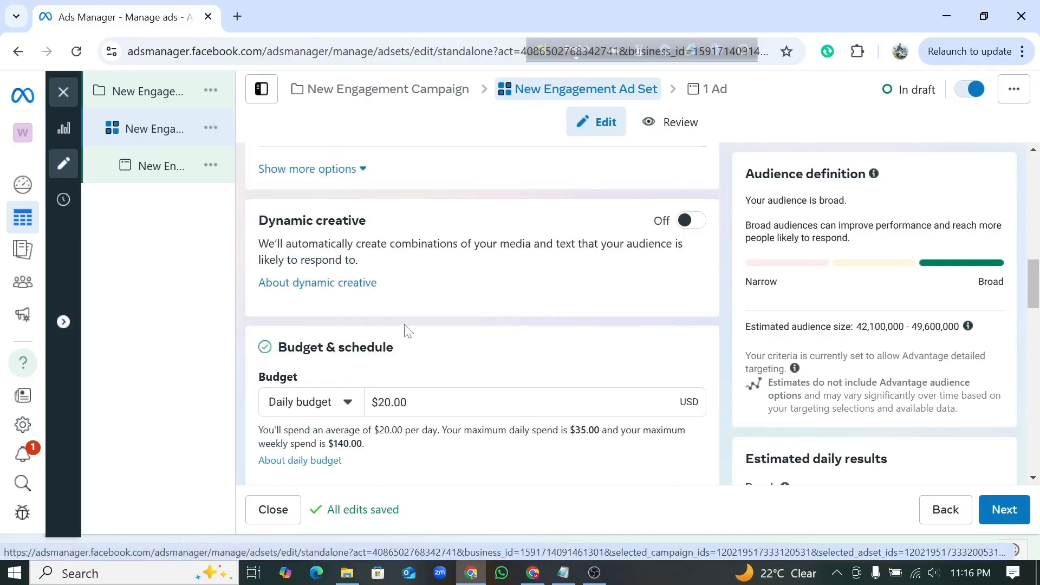
scroll(404, 331, up, 3)
scroll(395, 395, down, 5)
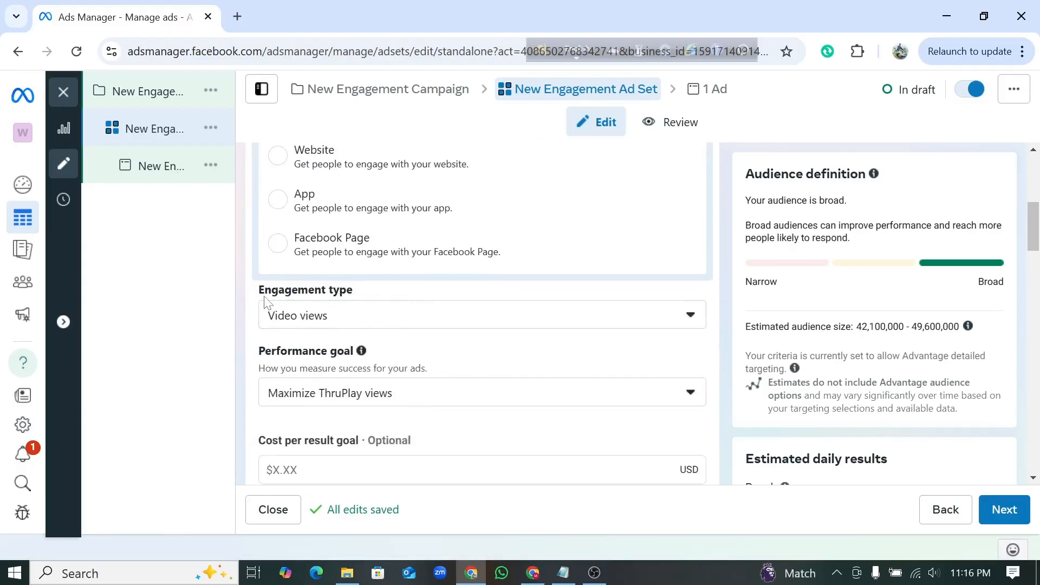
click(689, 322)
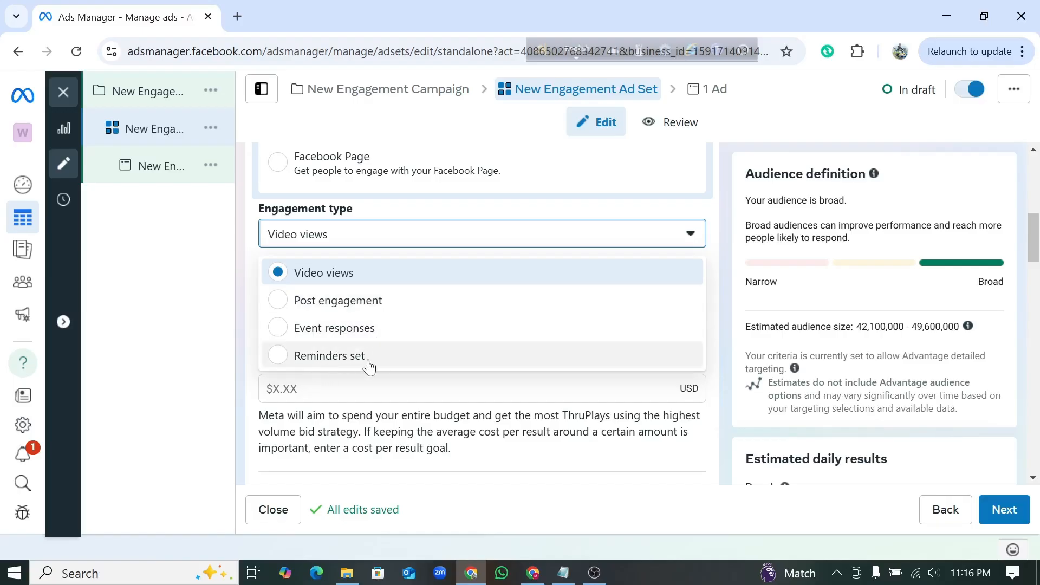
scroll(580, 419, down, 3)
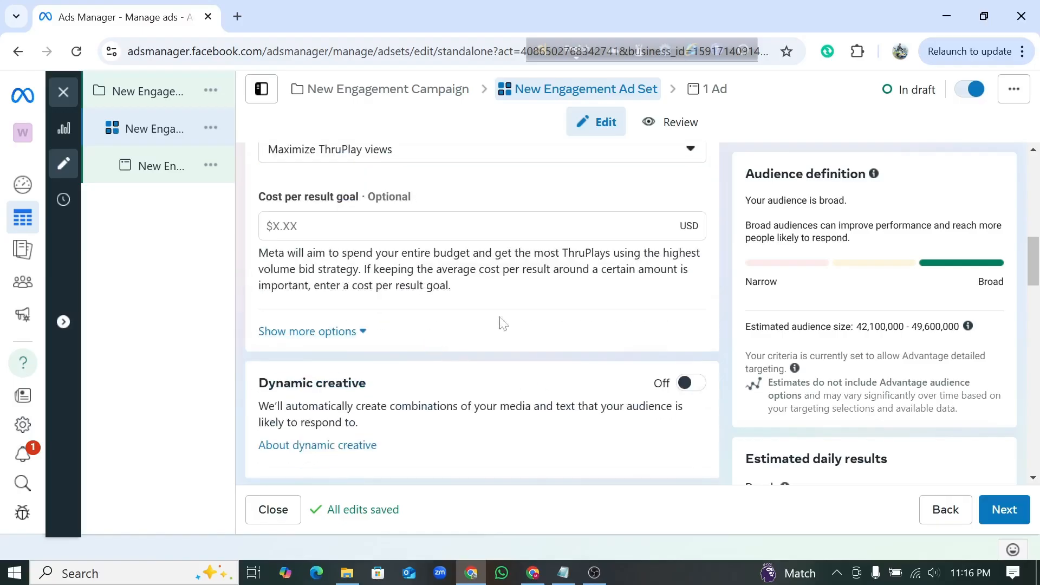
scroll(536, 331, up, 3)
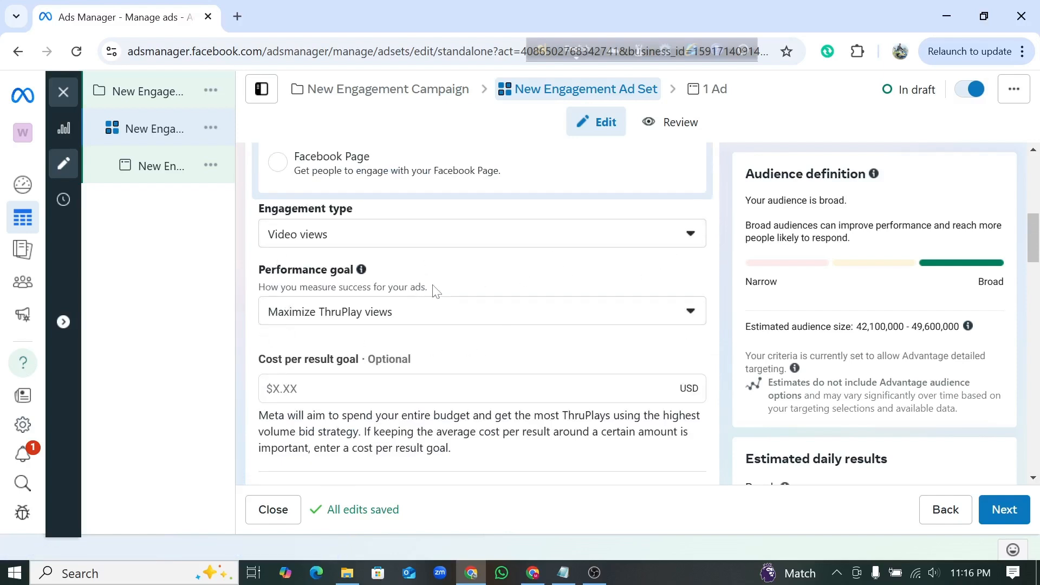
Try Maximize 2-second continuous video plays as the performance goal and switch back to Maximize ThruPlay views
click(685, 319)
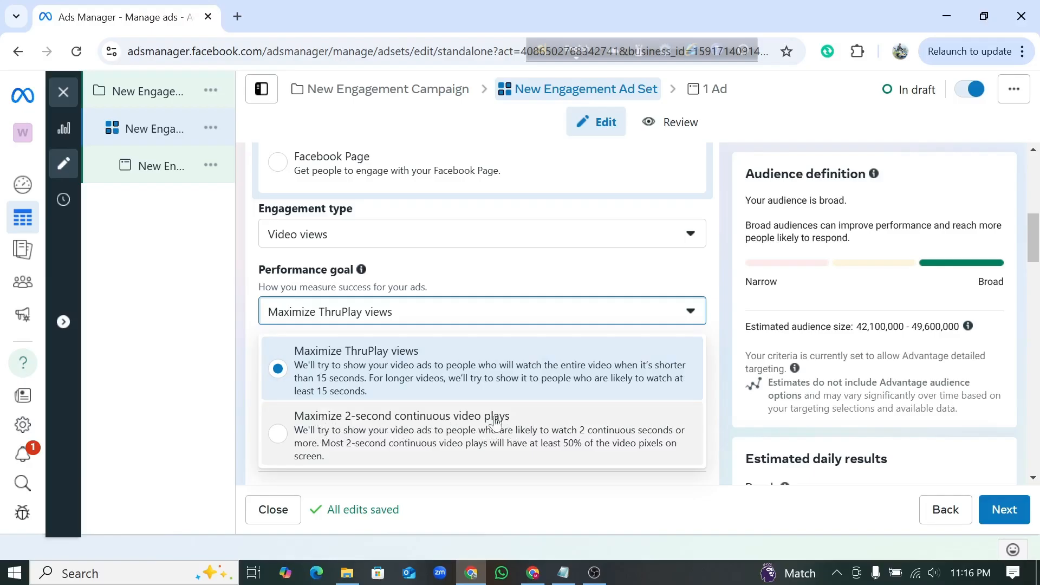
click(279, 436)
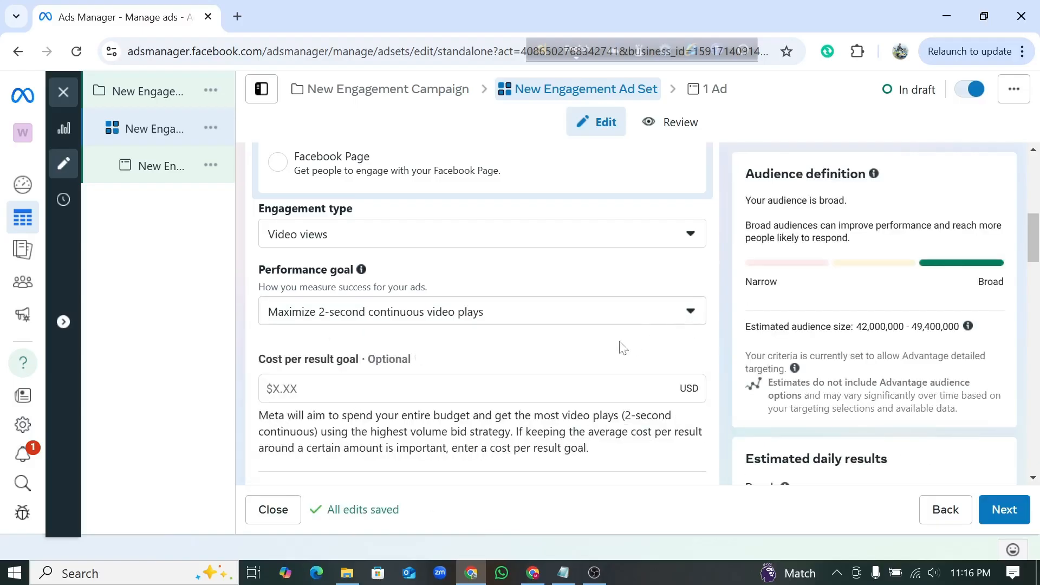
click(697, 316)
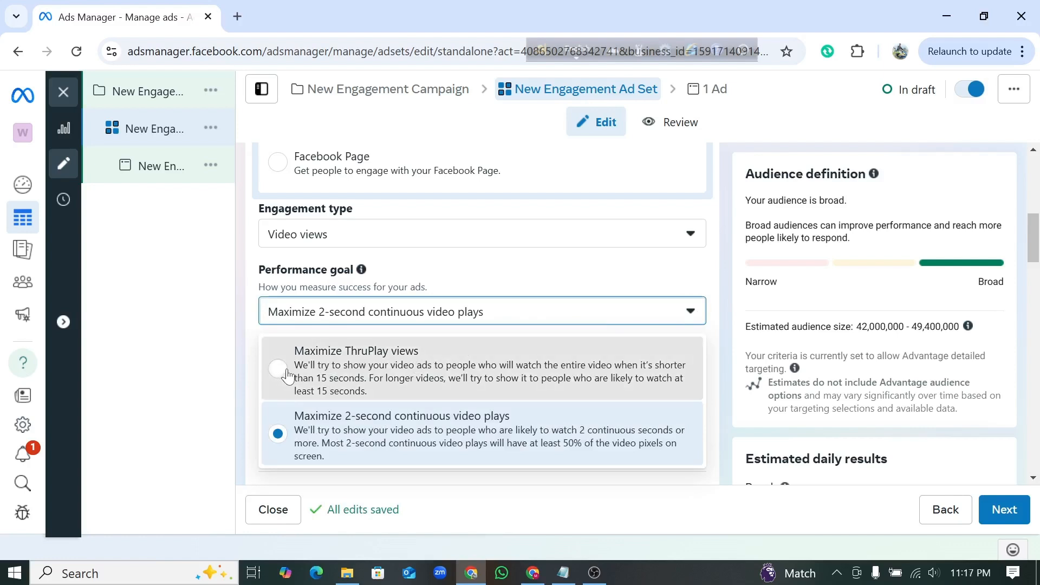
click(420, 385)
Keep the budget type as Daily budget and set the ad set's daily budget to $5.00
scroll(432, 384, down, 1)
scroll(434, 383, down, 3)
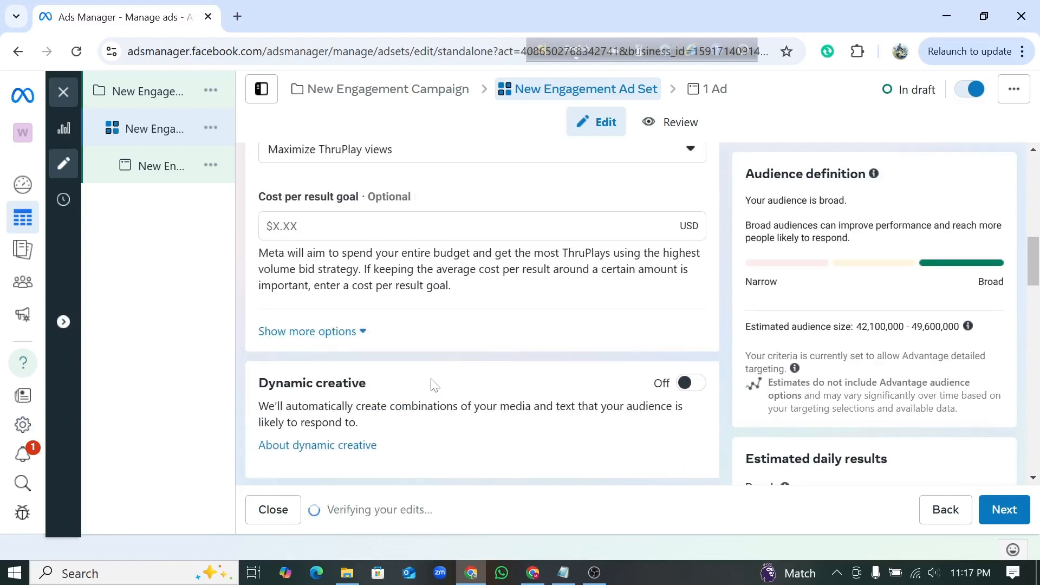
scroll(434, 383, down, 2)
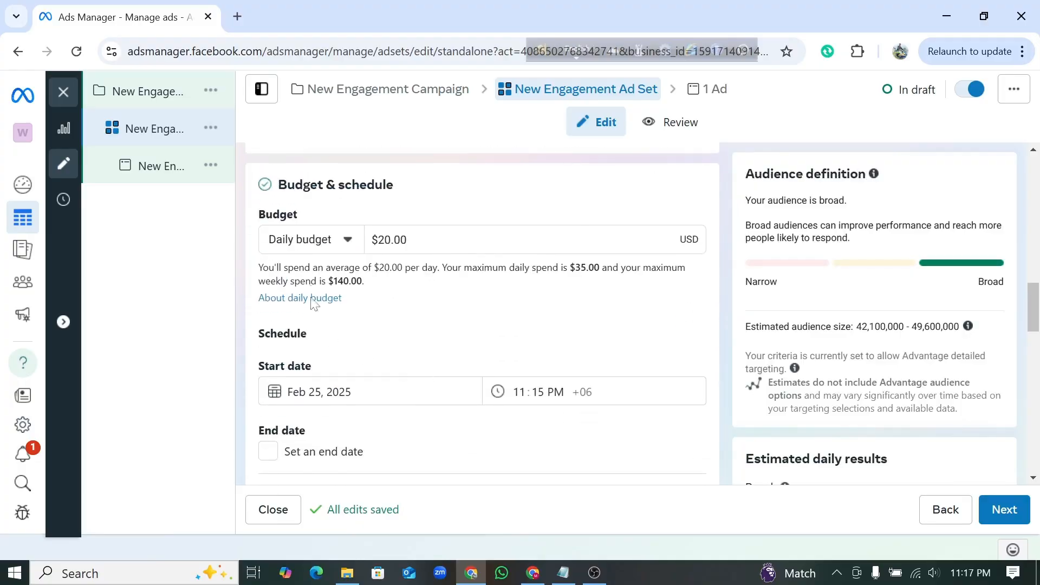
click(348, 241)
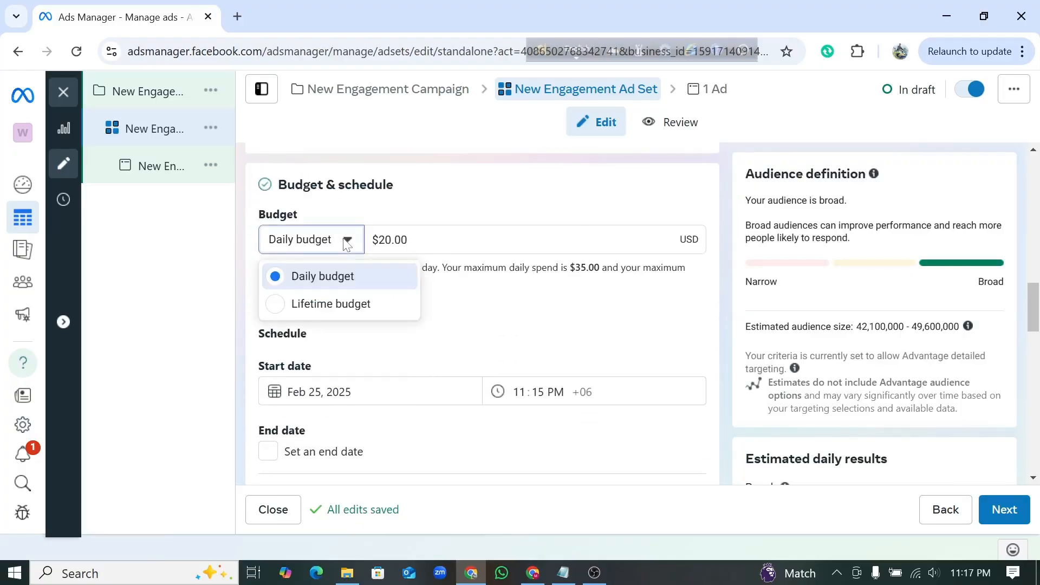
click(351, 244)
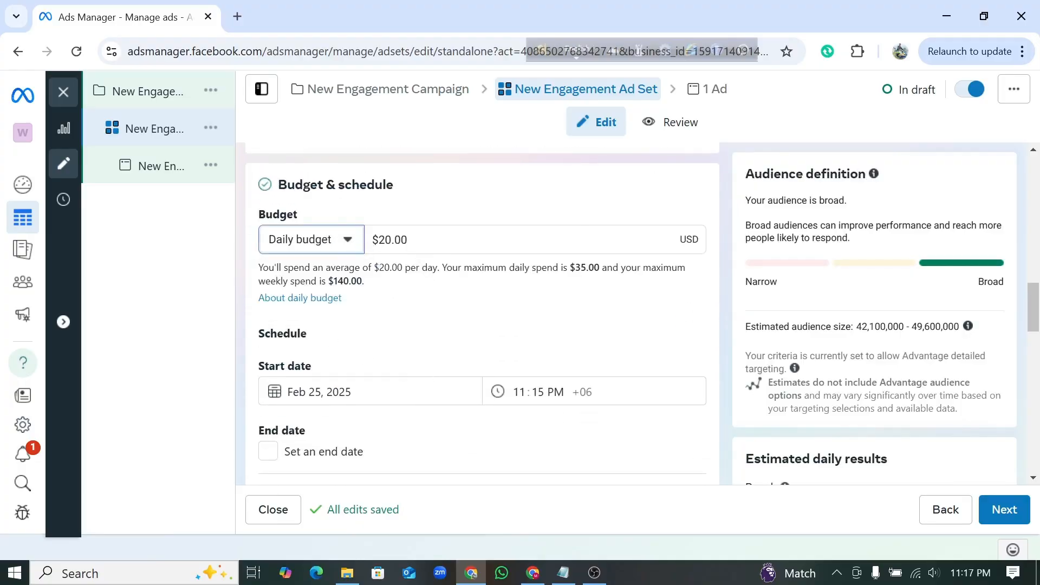
click(391, 240)
key(BackSpace)
key(BackSpace)
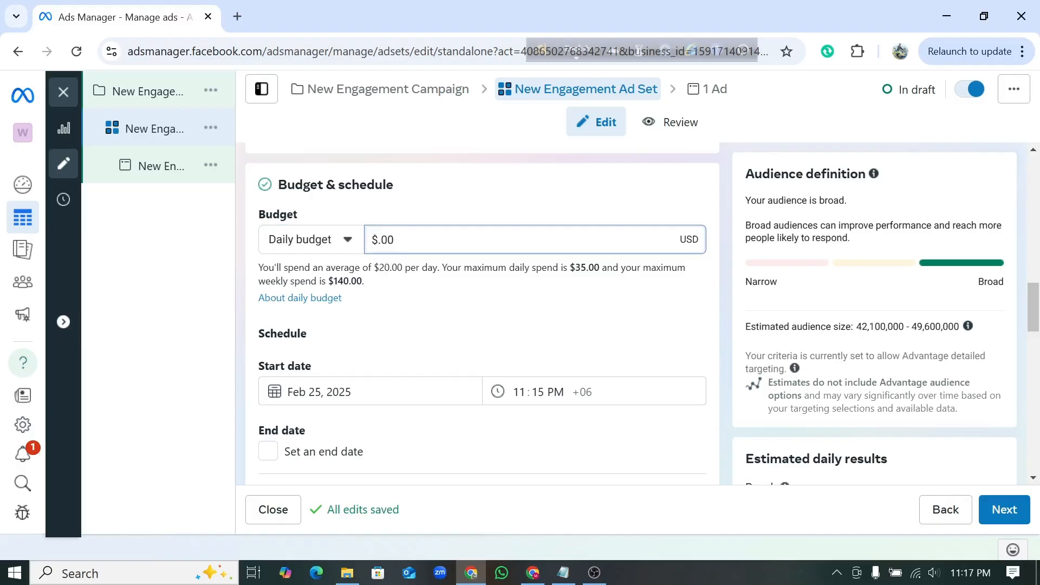
Set the ad set's start date to February 26, 2025
scroll(310, 338, down, 1)
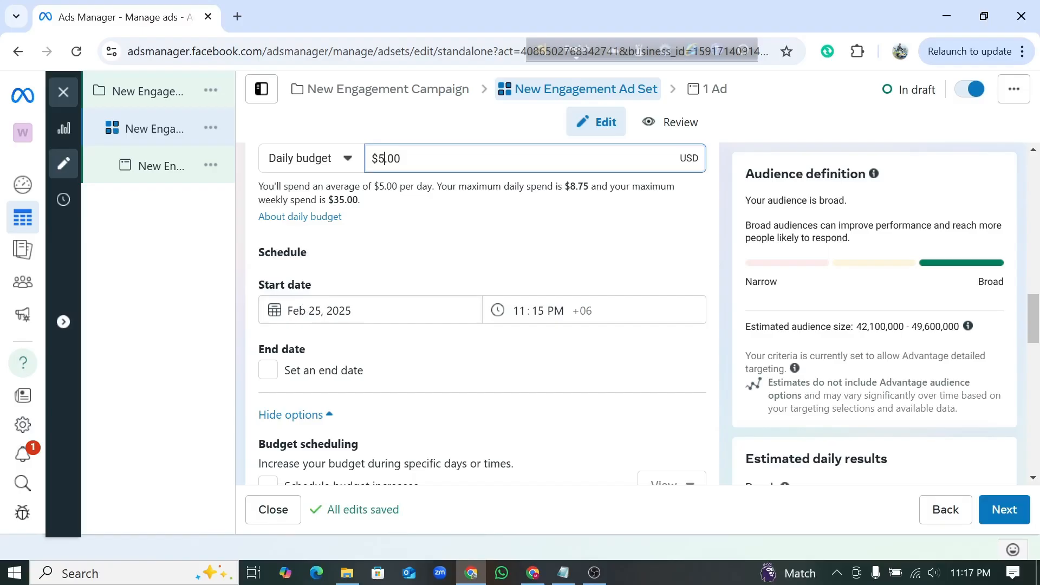
click(315, 310)
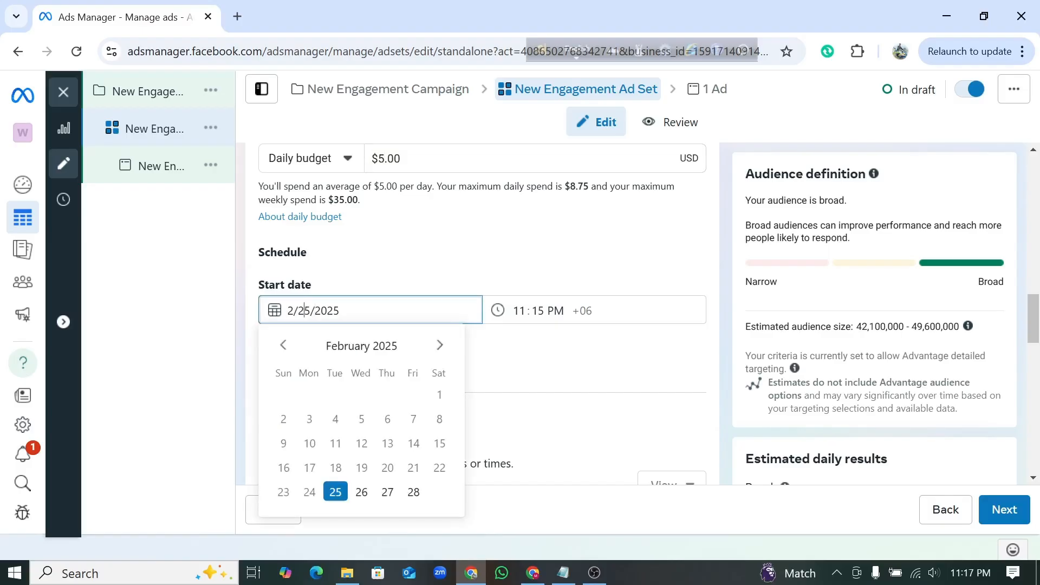
key(BackSpace)
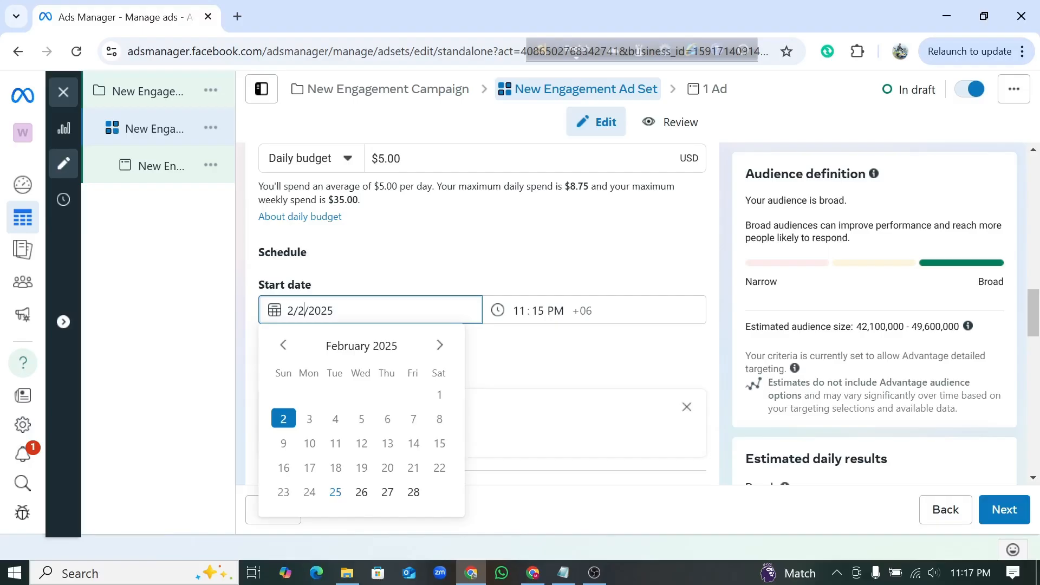
text(6)
click(549, 381)
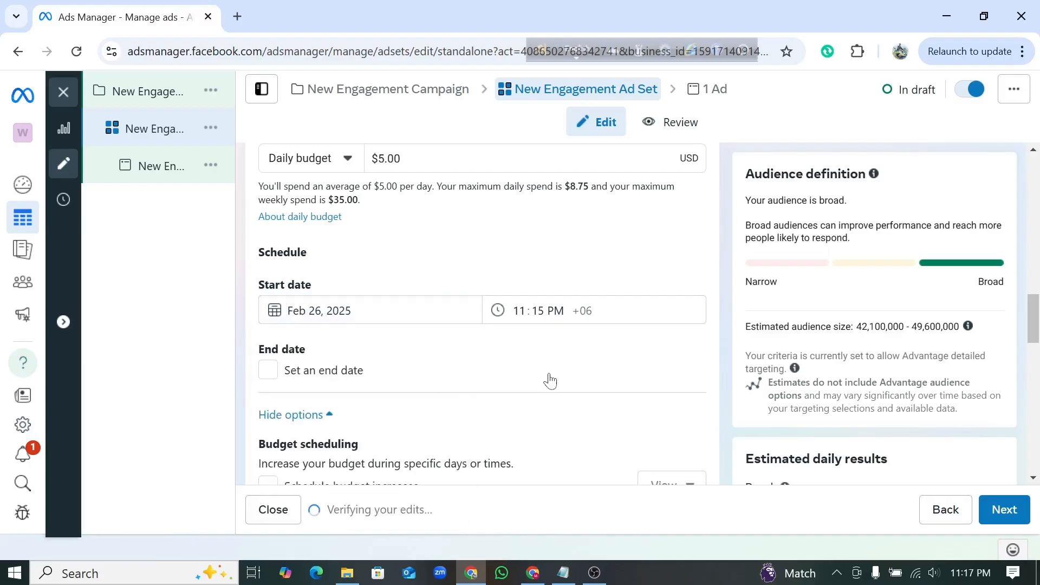
Enable an end date for the ad set and set the duration to 14 days
click(269, 371)
scroll(417, 352, down, 1)
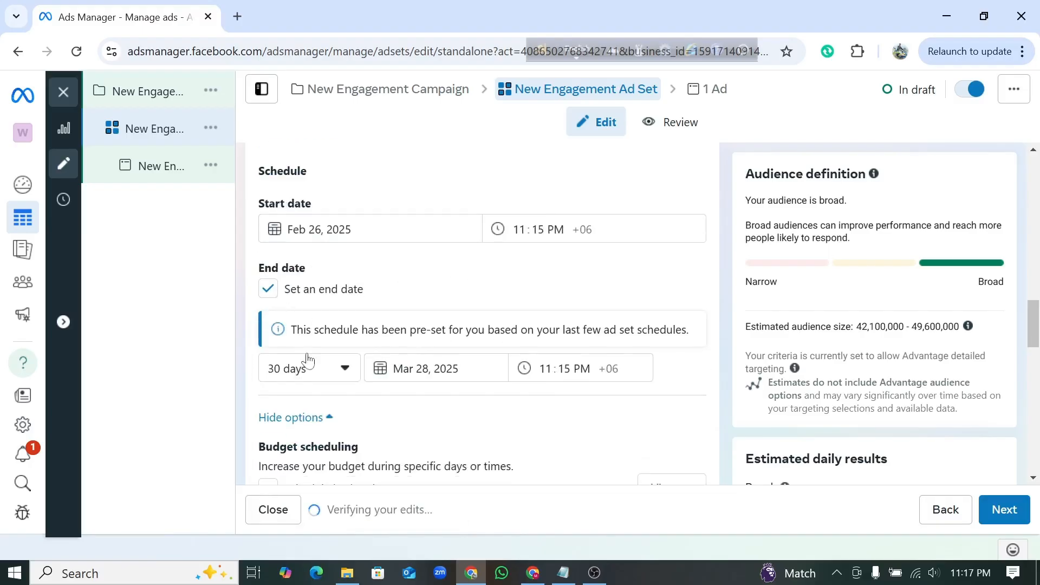
scroll(304, 362, down, 3)
scroll(322, 370, down, 3)
scroll(322, 371, up, 4)
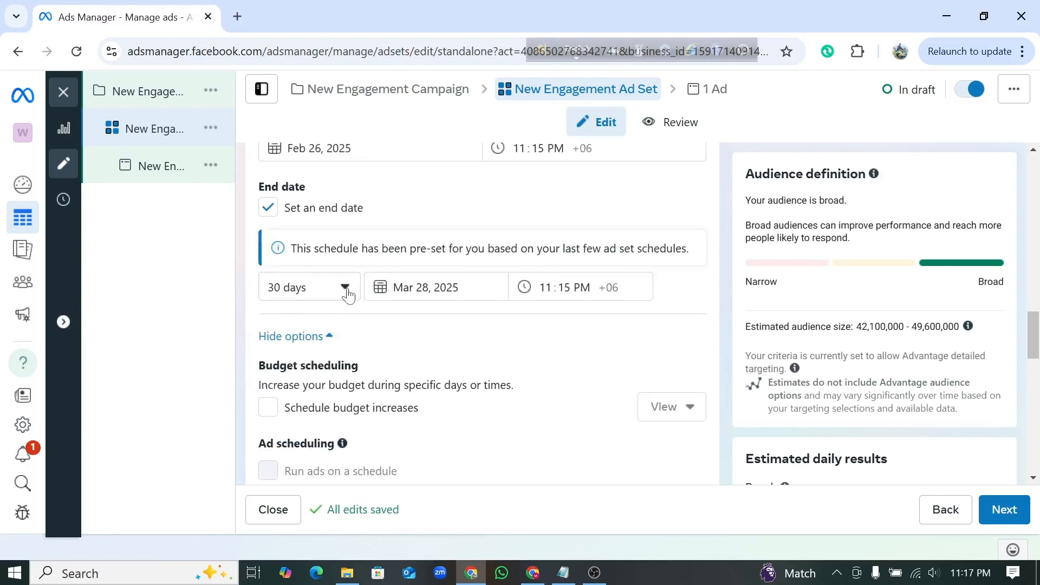
click(346, 292)
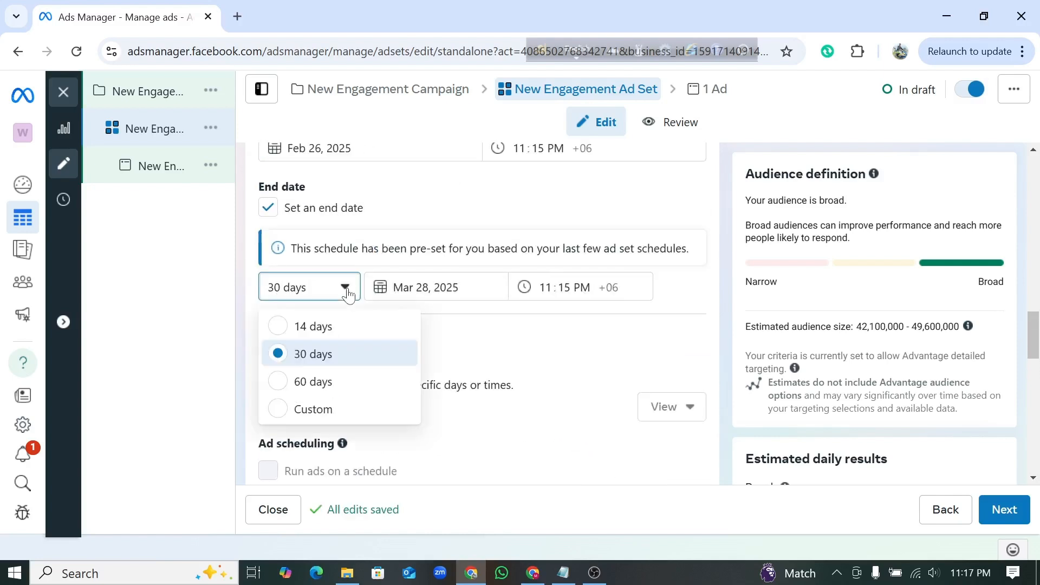
click(320, 328)
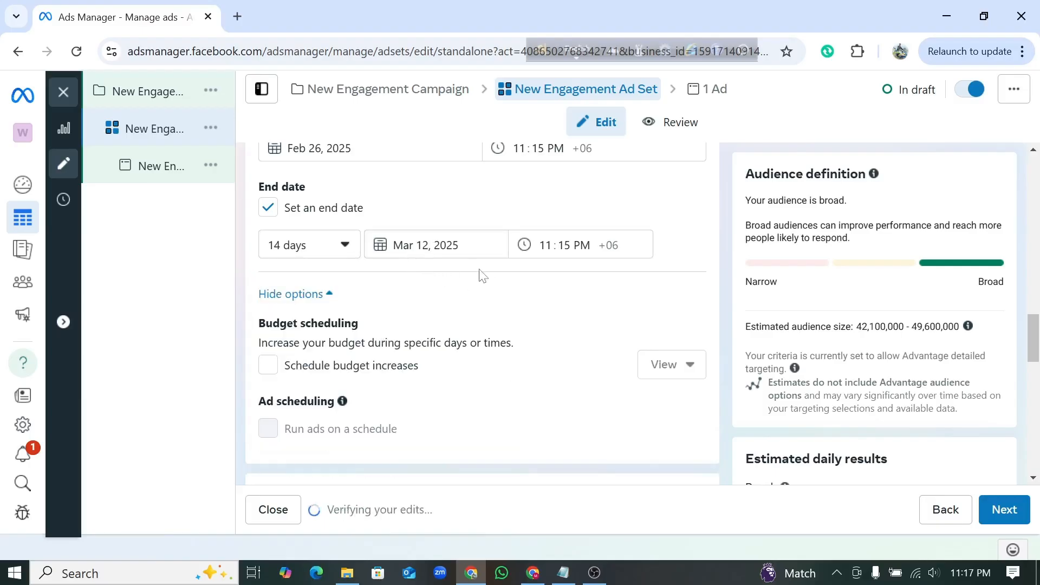
Try enabling scheduled budget increases for the ad set
scroll(485, 282, down, 1)
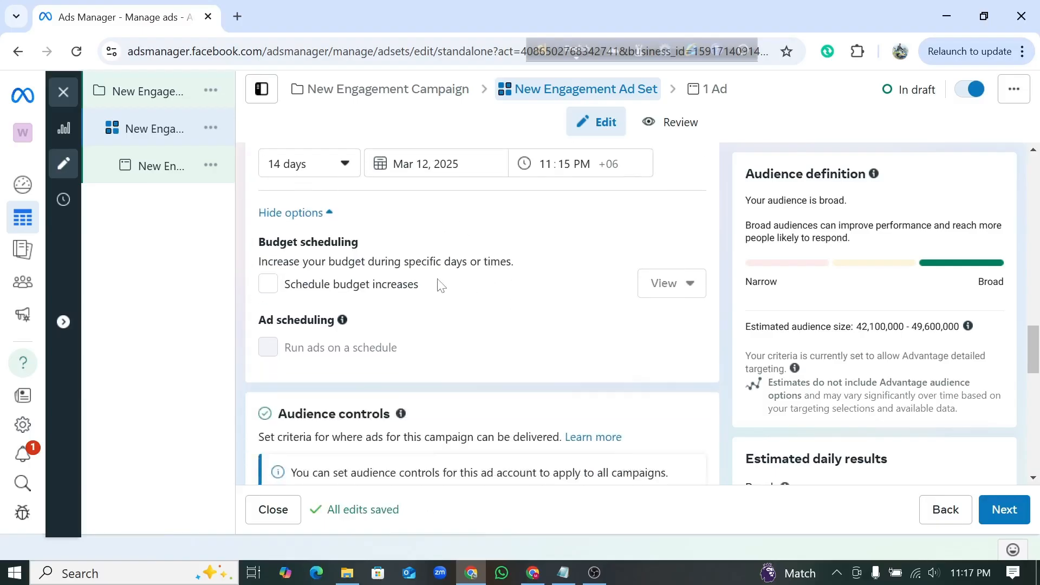
click(274, 291)
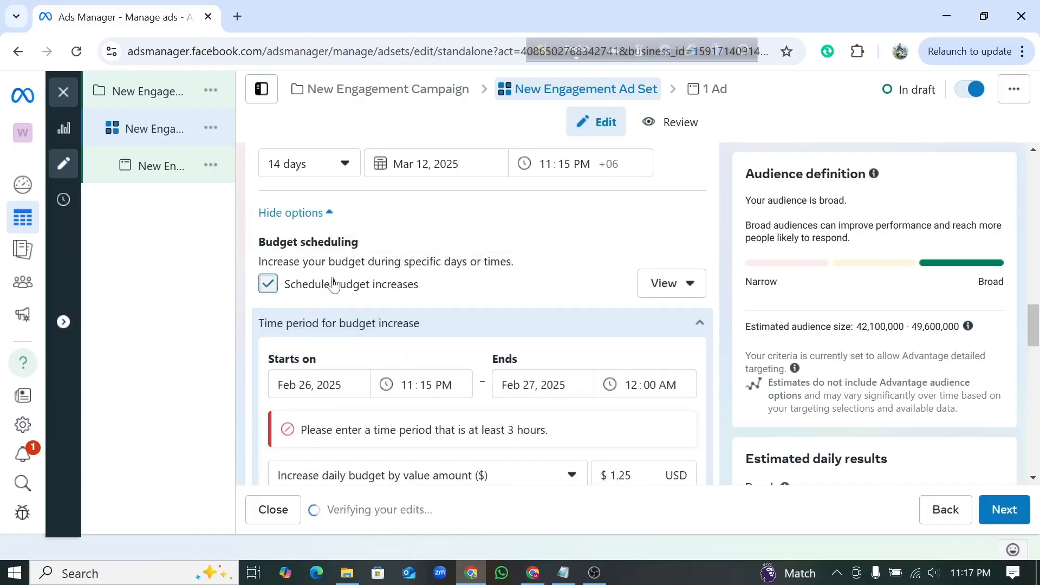
Remove Bangladesh from the audience locations, search for "tangail" and include Tangail Sadar instead
scroll(333, 287, down, 5)
scroll(444, 295, down, 5)
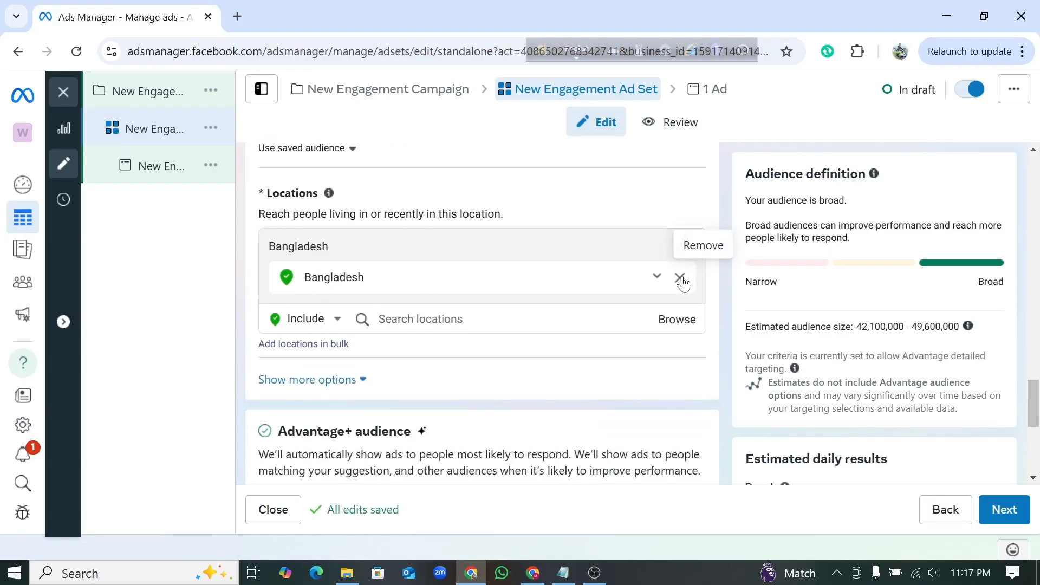
click(680, 279)
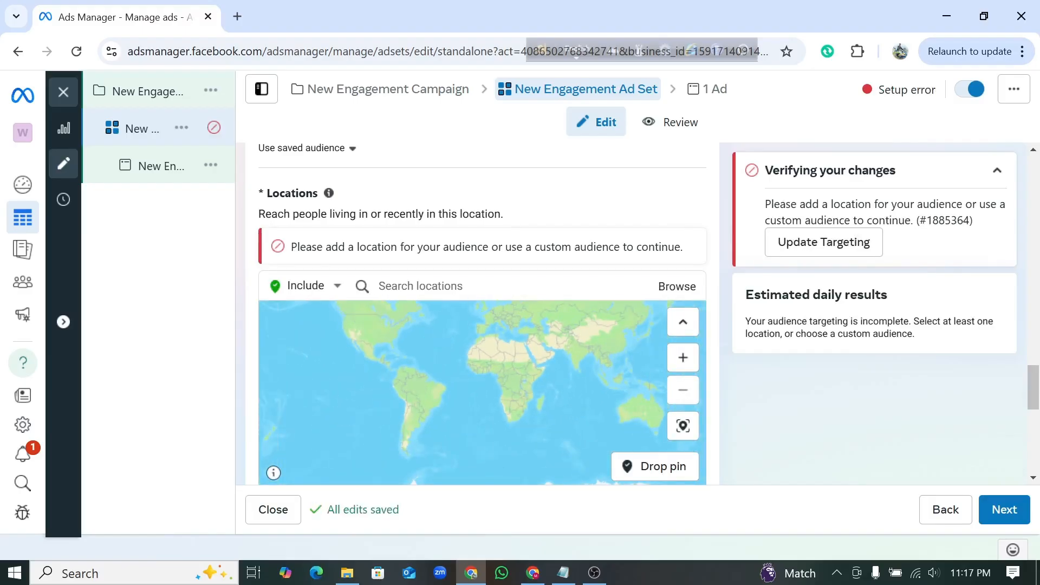
click(420, 286)
text(tan)
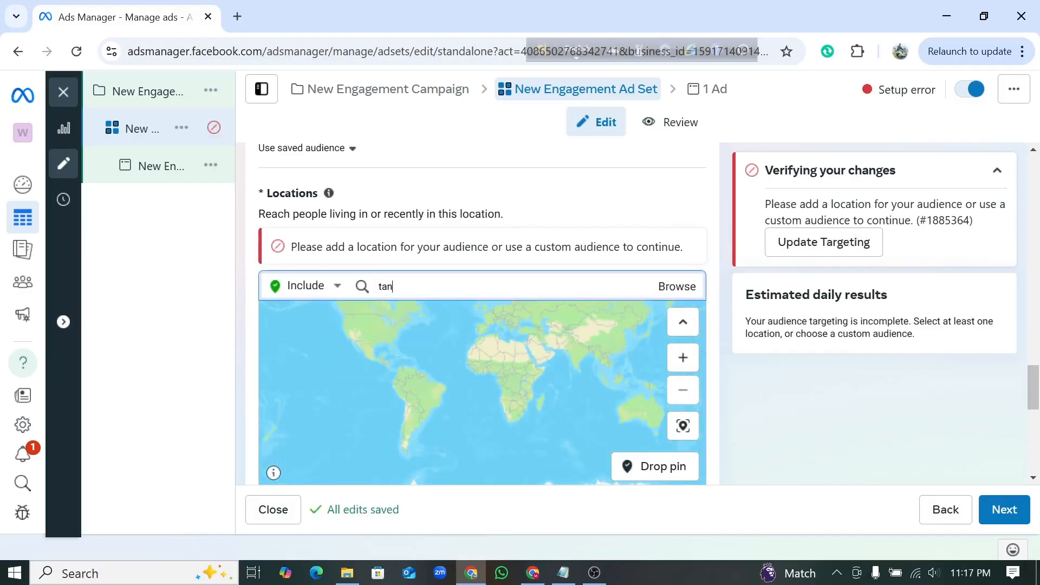
text(gail)
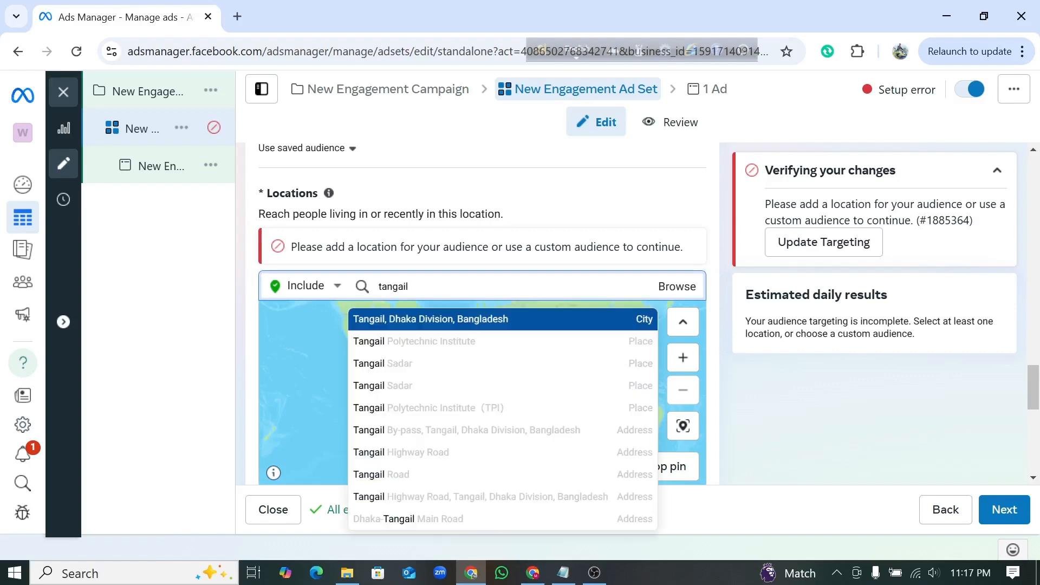
click(402, 365)
Keep Advantage+ audience and Advantage+ placements for the ad set and proceed to the ad level
scroll(717, 353, down, 3)
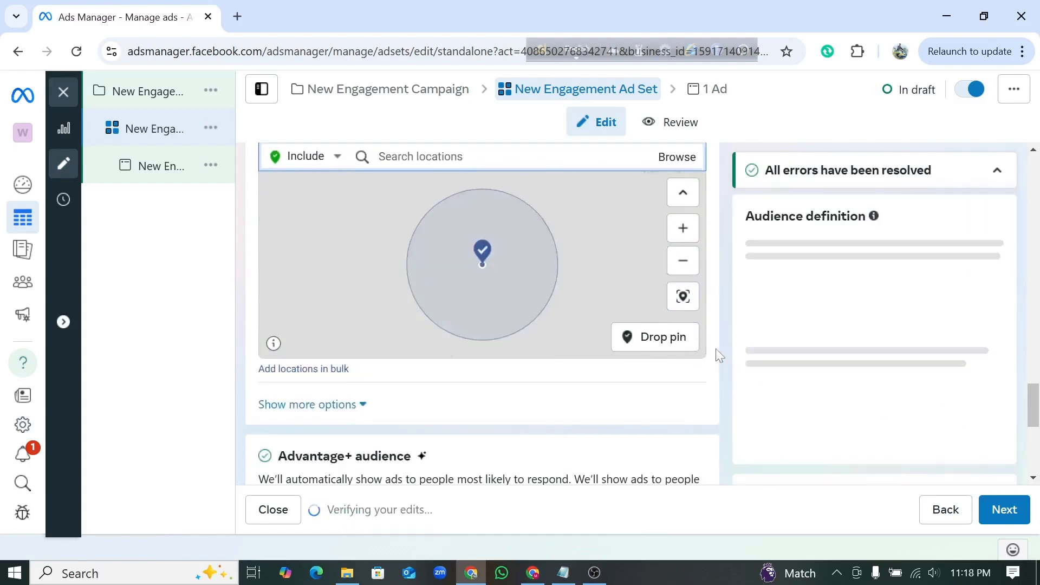
scroll(627, 344, down, 3)
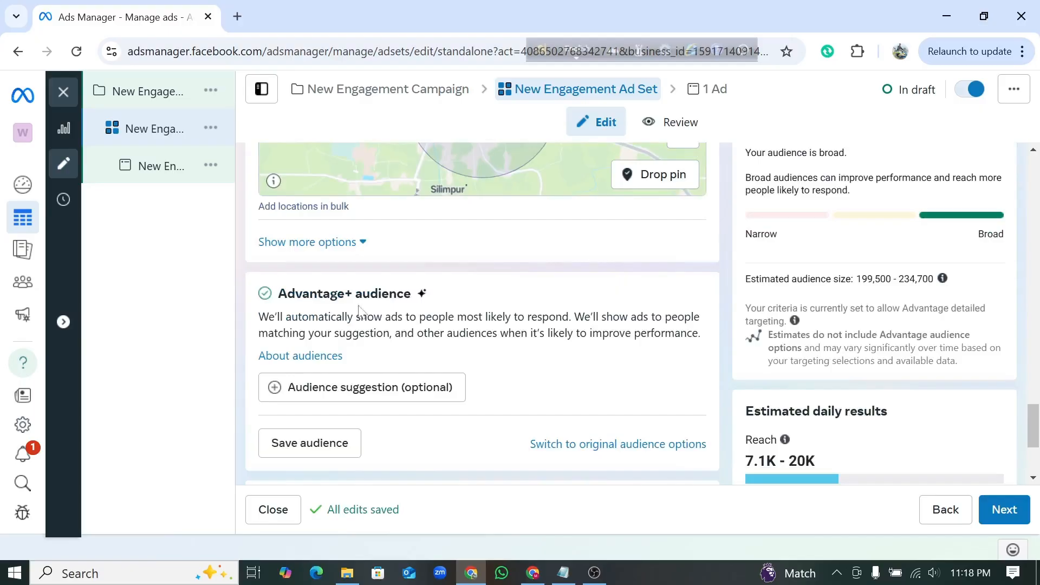
scroll(321, 377, down, 3)
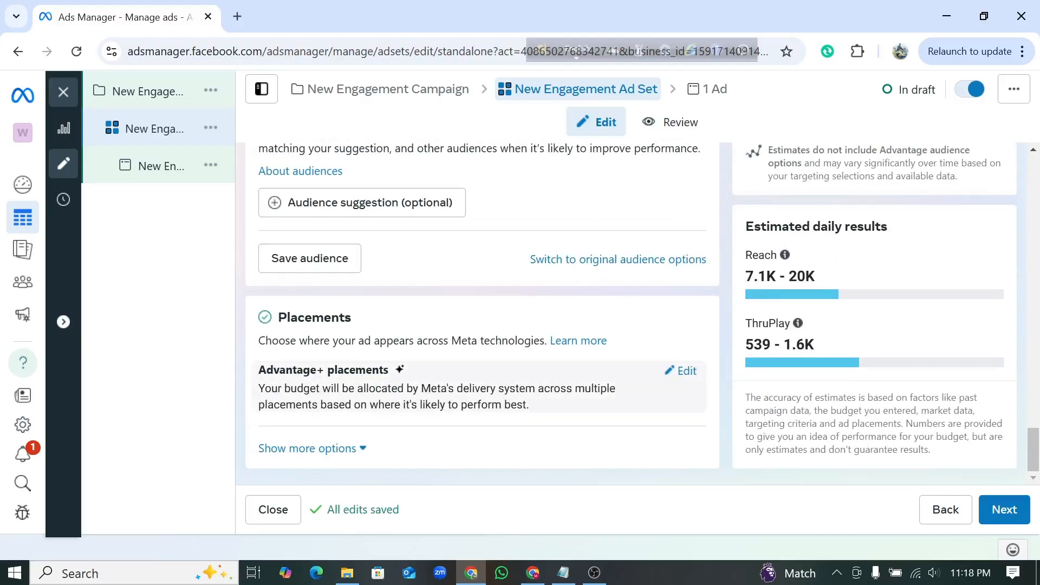
scroll(622, 417, up, 5)
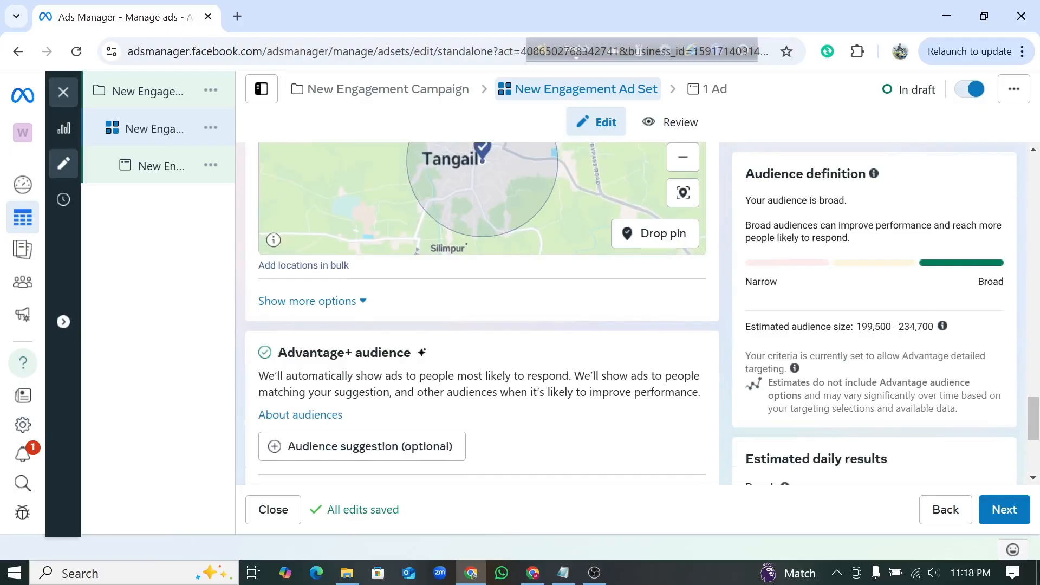
click(996, 509)
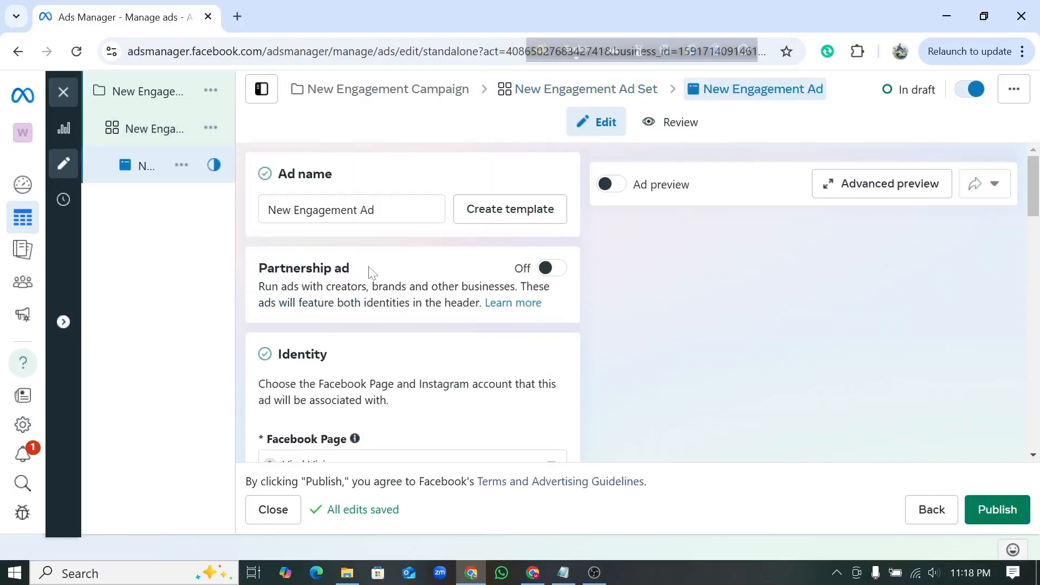
Review the ad's name field and its Facebook Page and Instagram account identity settings
drag(375, 210, 261, 218)
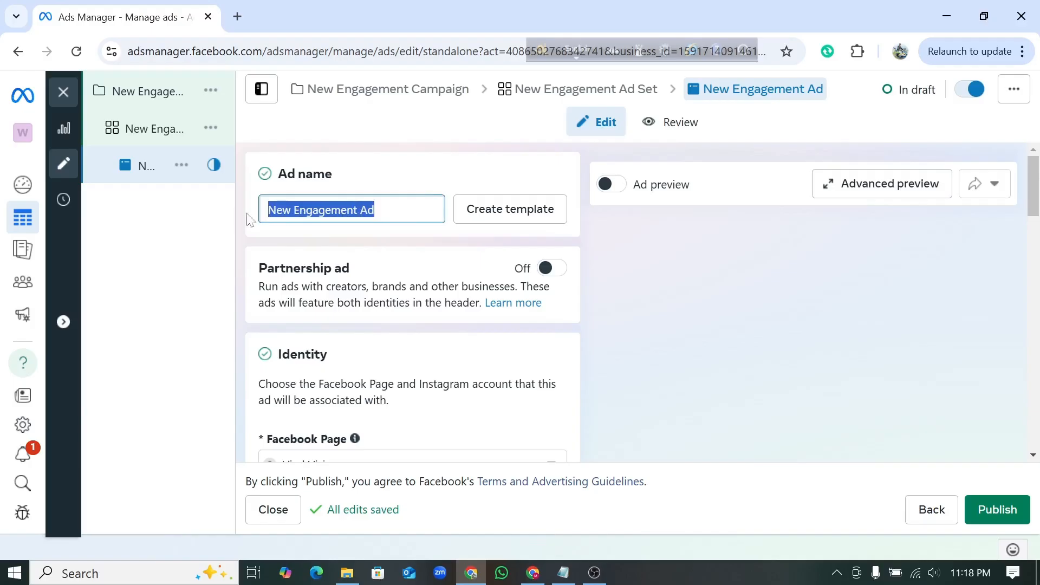
click(421, 202)
click(360, 320)
scroll(362, 320, down, 3)
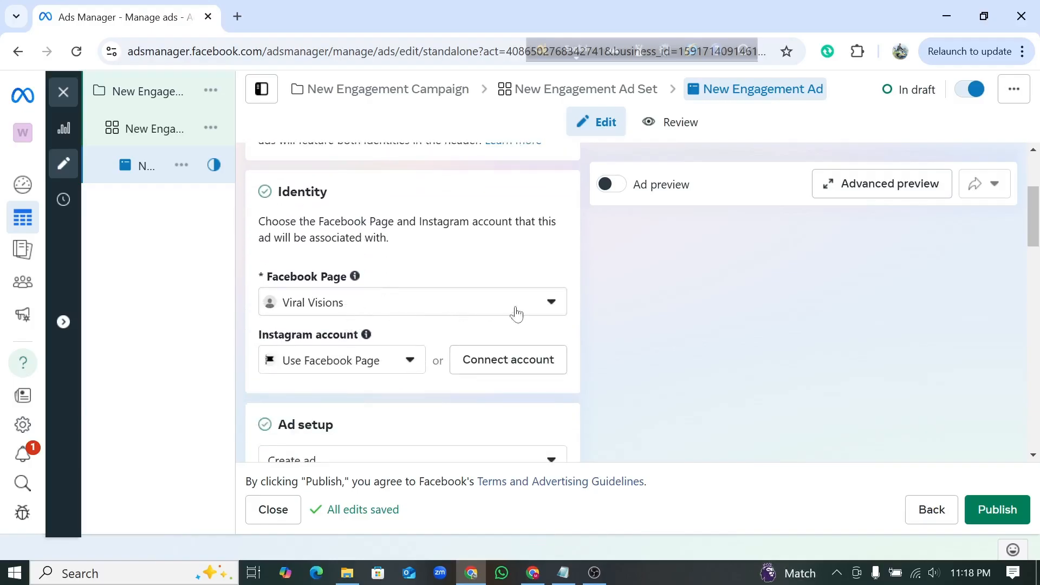
Examine the Facebook Pages available for the ad, and review its setup, creative, languages and tracking sections
click(551, 304)
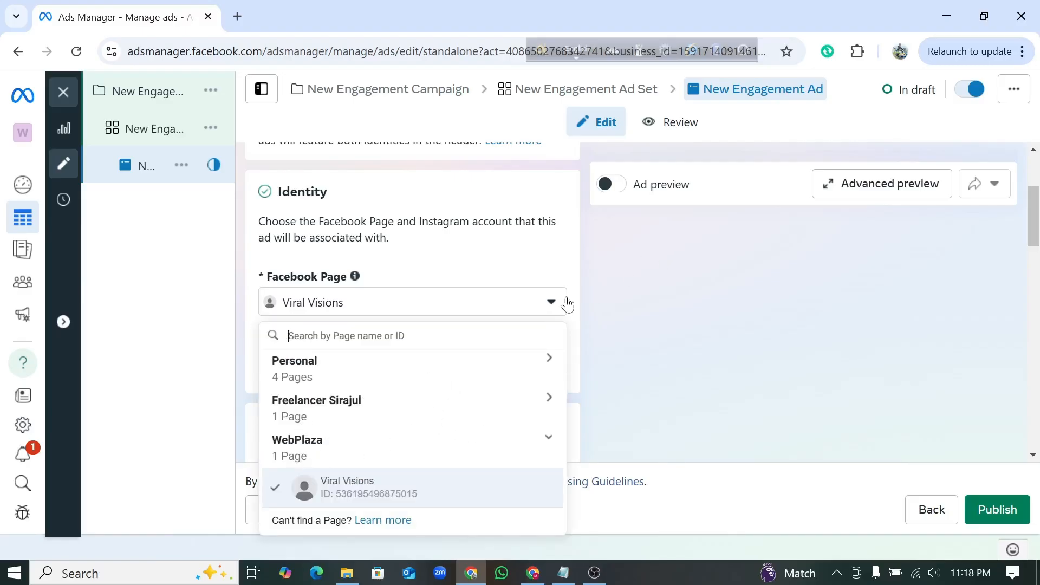
click(559, 268)
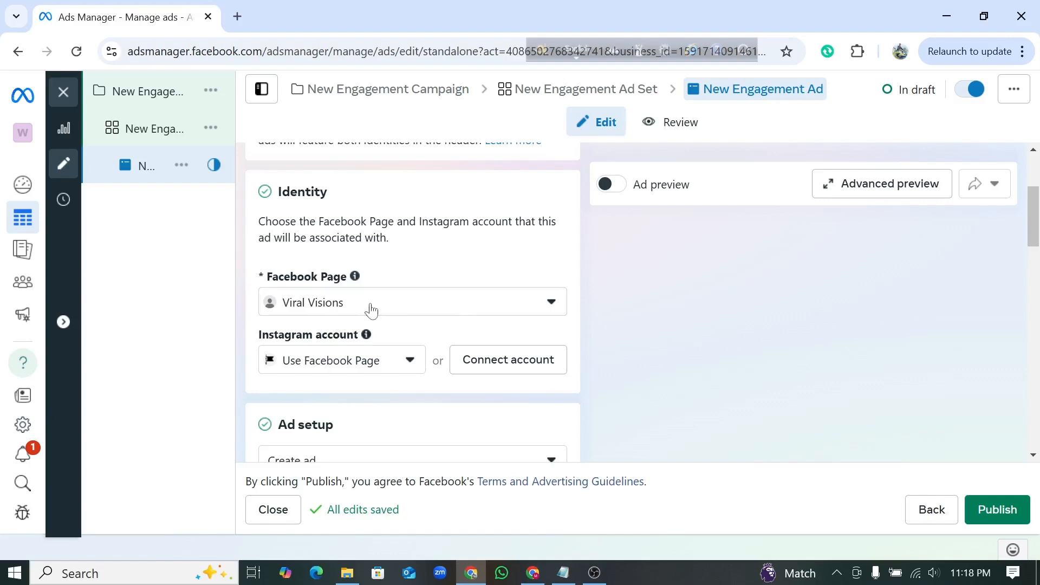
scroll(445, 316, down, 5)
scroll(447, 324, down, 4)
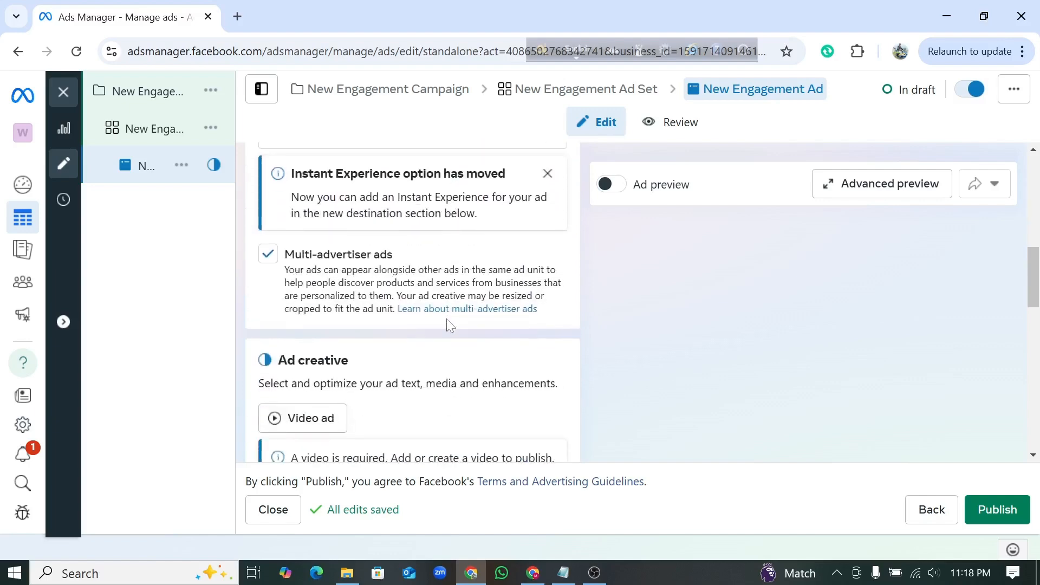
scroll(446, 326, up, 3)
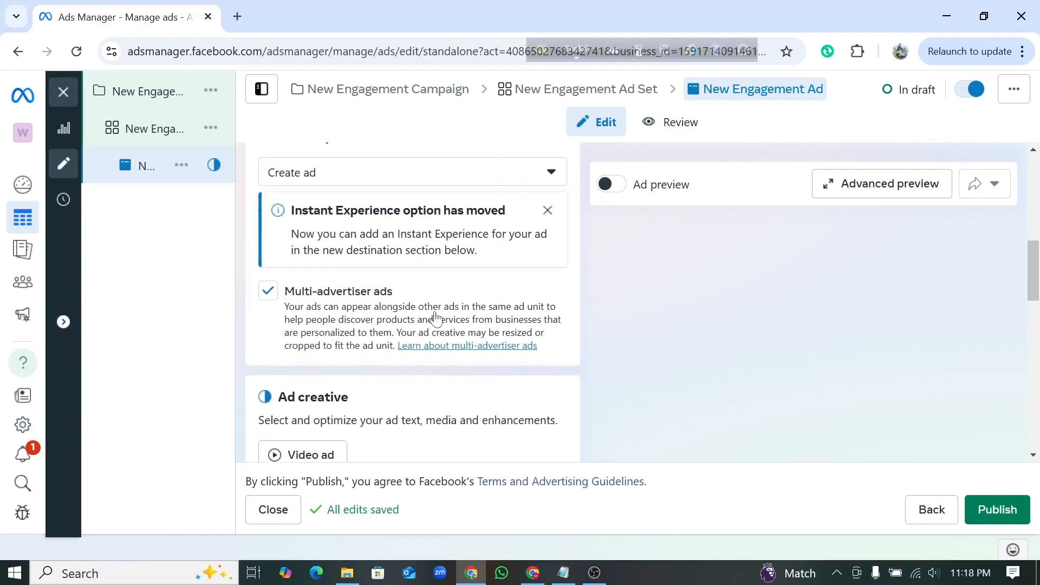
scroll(436, 320, down, 7)
scroll(438, 318, up, 3)
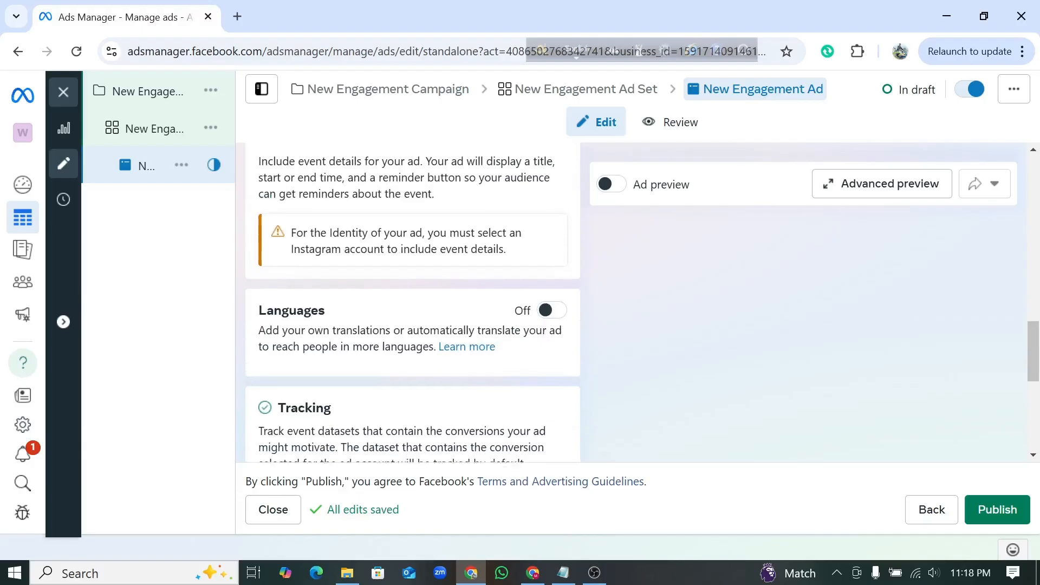
scroll(435, 318, down, 2)
scroll(435, 318, down, 7)
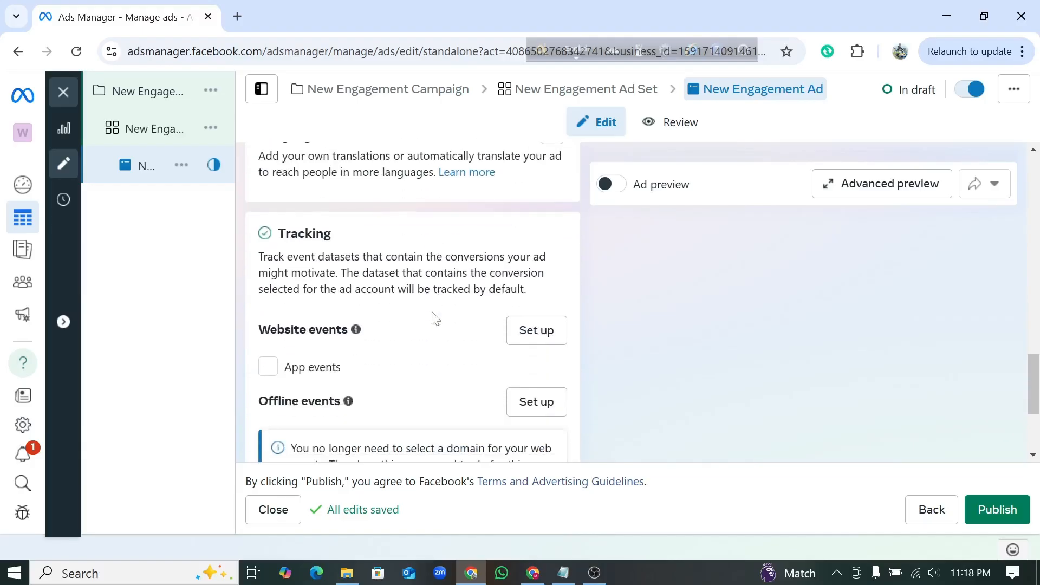
Set the ad setup to use an existing post instead of creating a new ad
scroll(437, 325, up, 10)
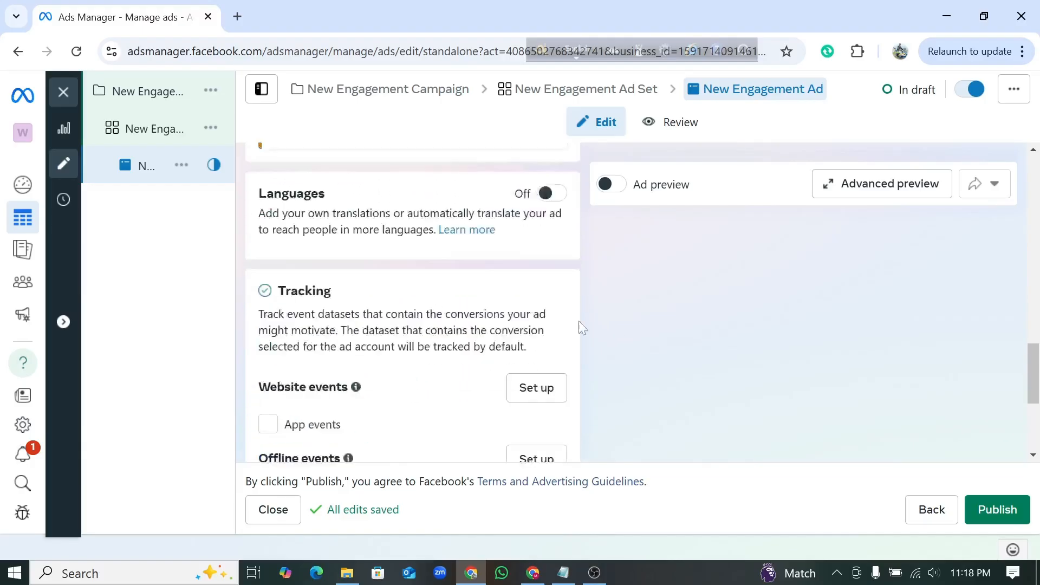
scroll(439, 325, up, 4)
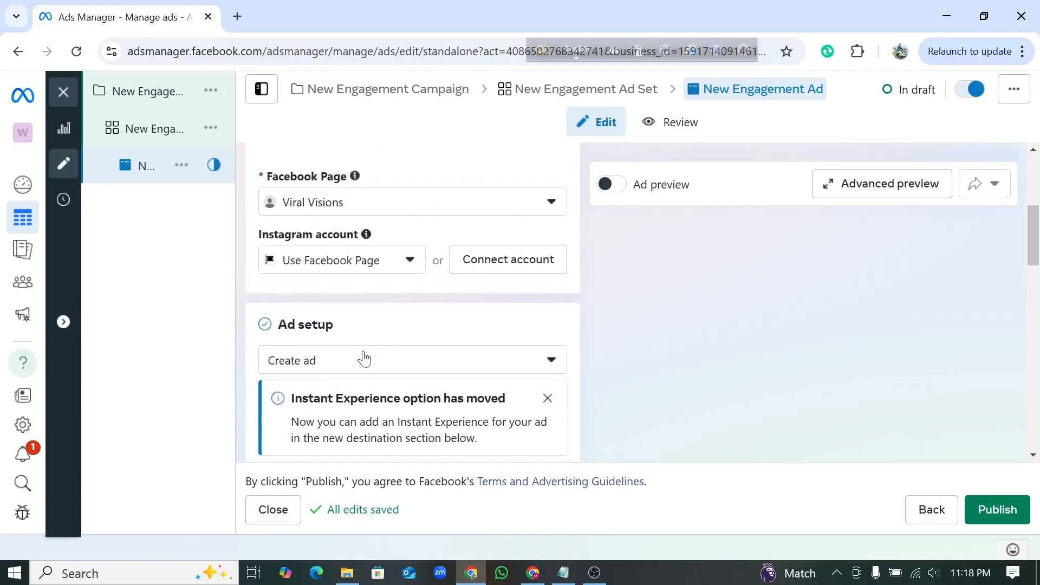
click(546, 361)
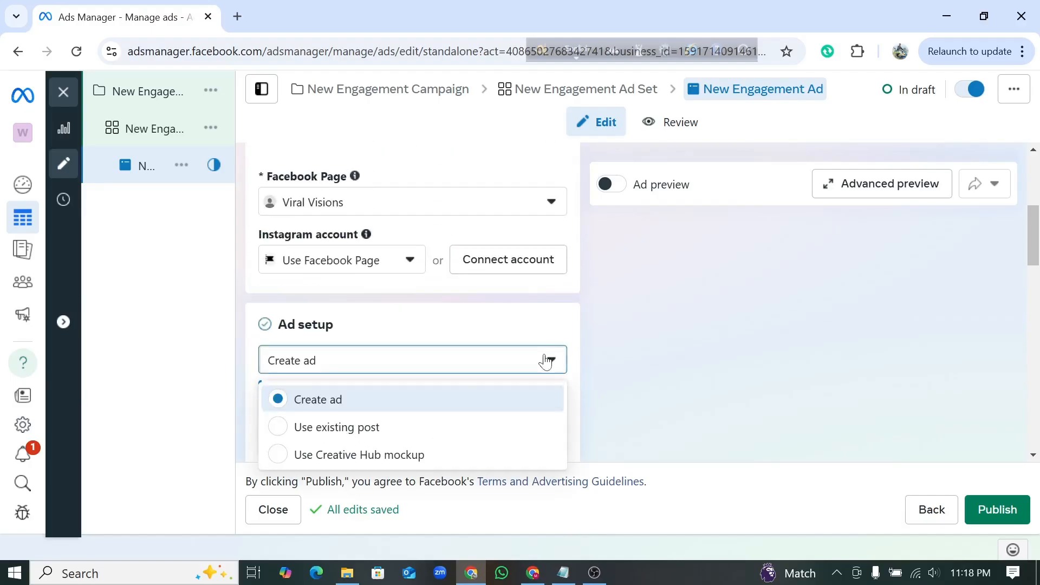
click(284, 431)
scroll(538, 384, down, 7)
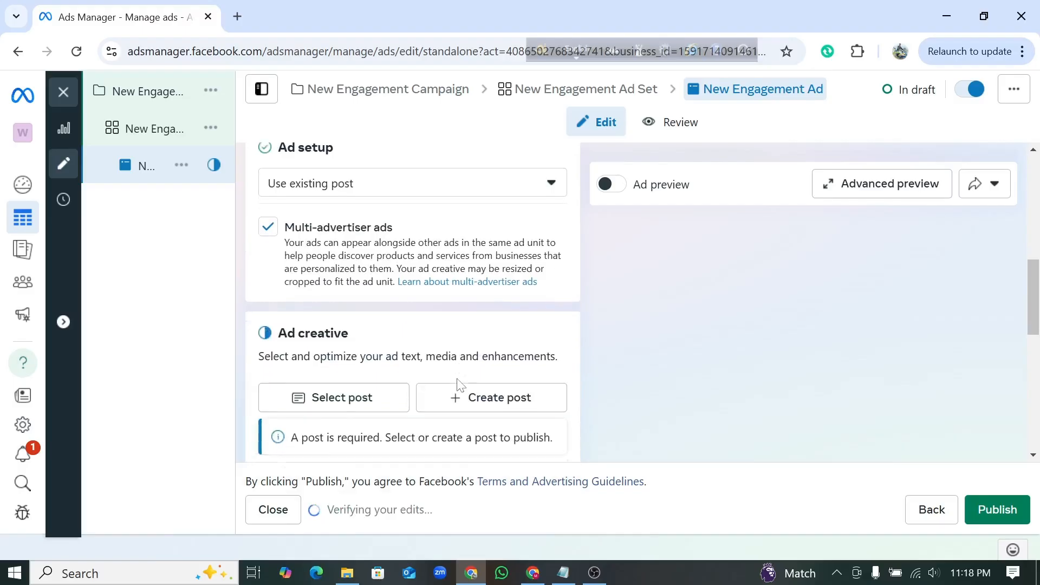
Browse the Facebook posts available for the ad creative and check the new post form, closing both without choosing anything
scroll(449, 373, up, 2)
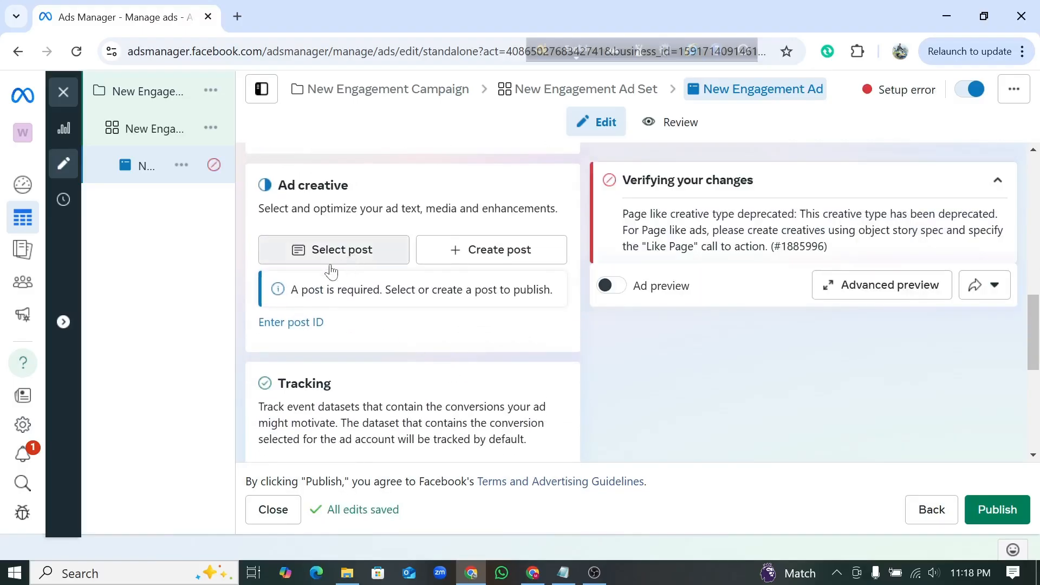
click(356, 258)
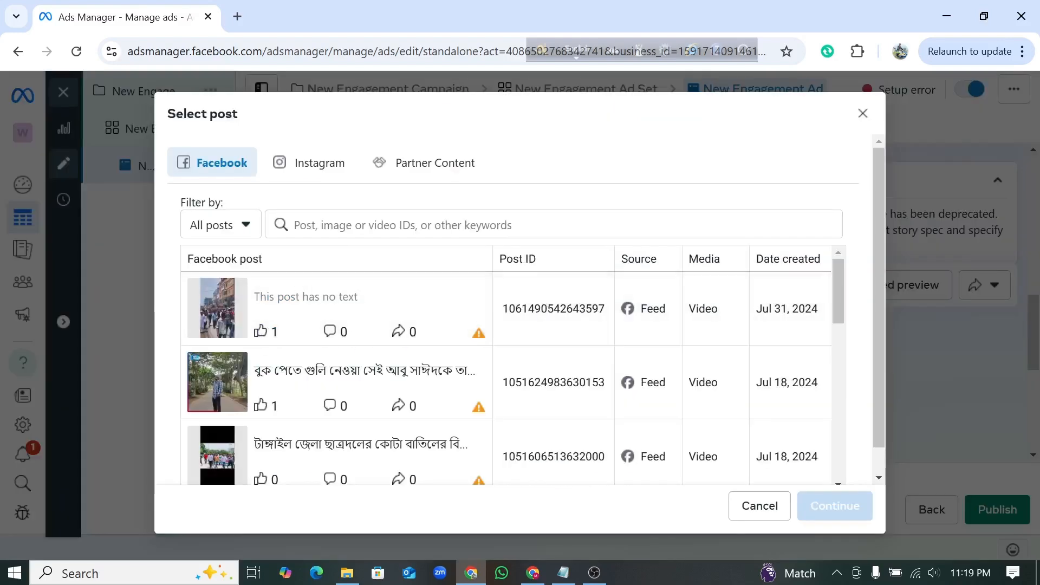
scroll(518, 389, down, 2)
scroll(517, 389, down, 5)
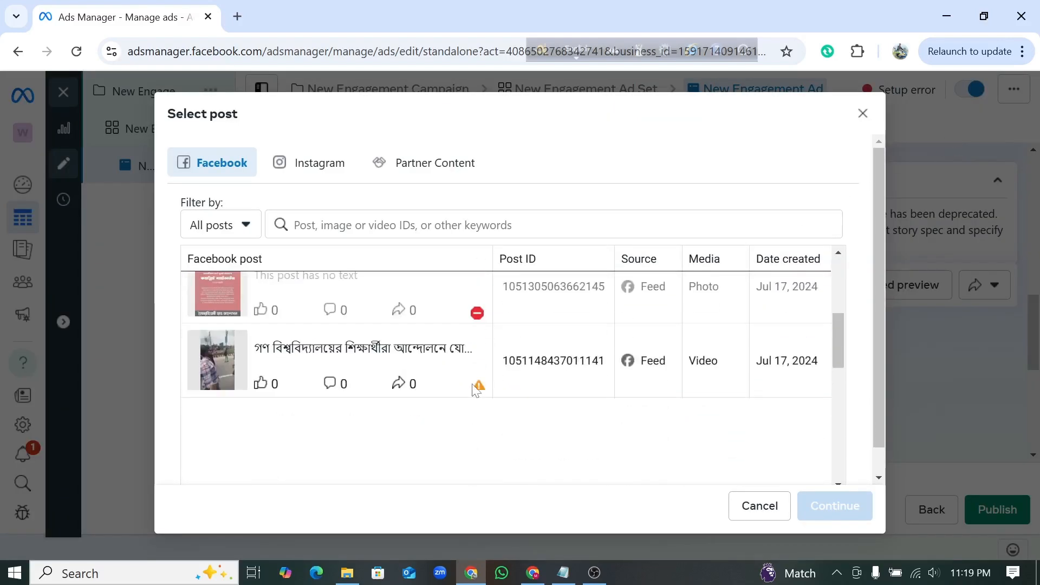
scroll(494, 390, up, 6)
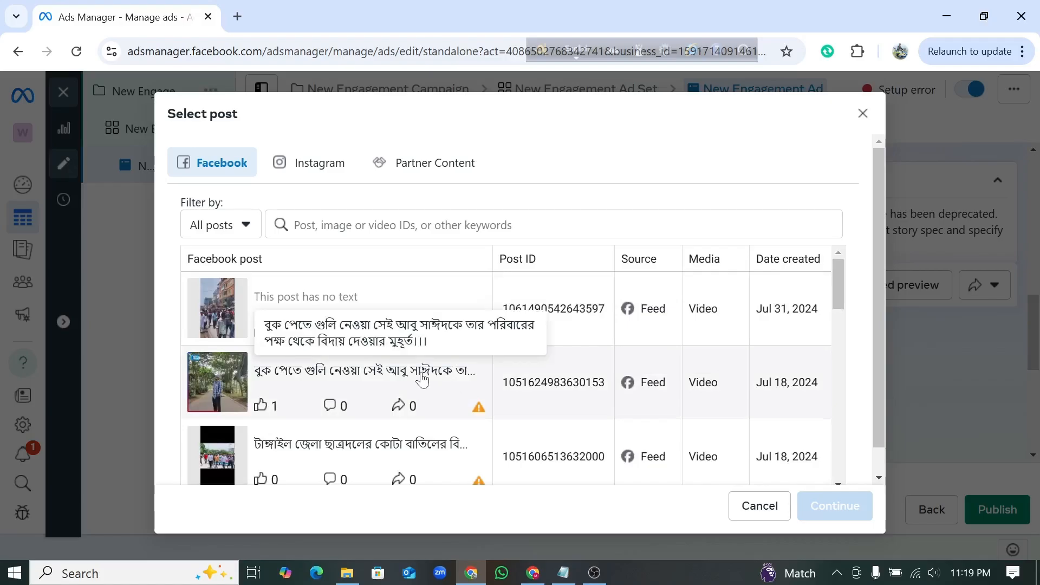
click(862, 113)
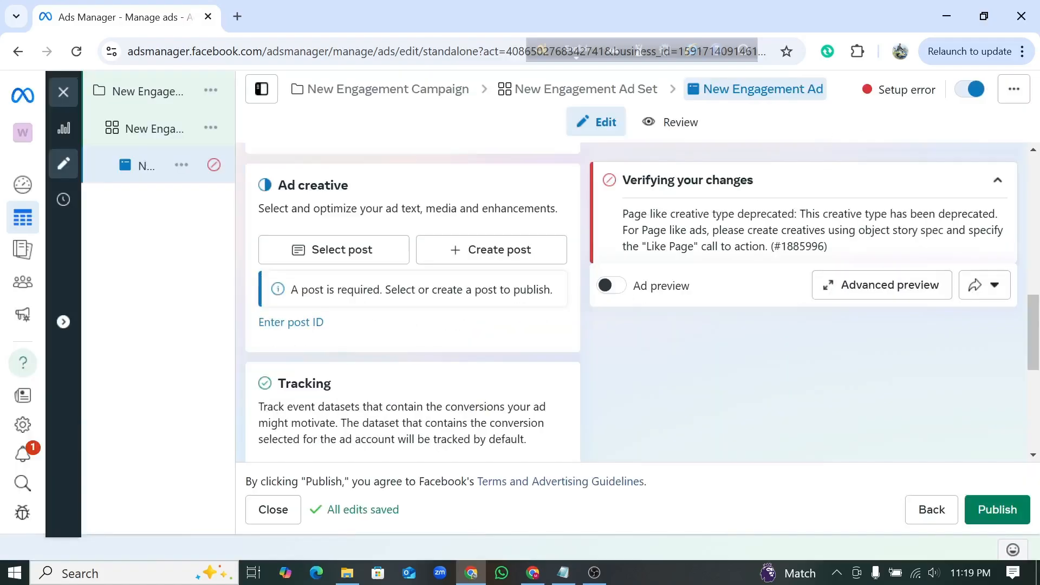
click(485, 251)
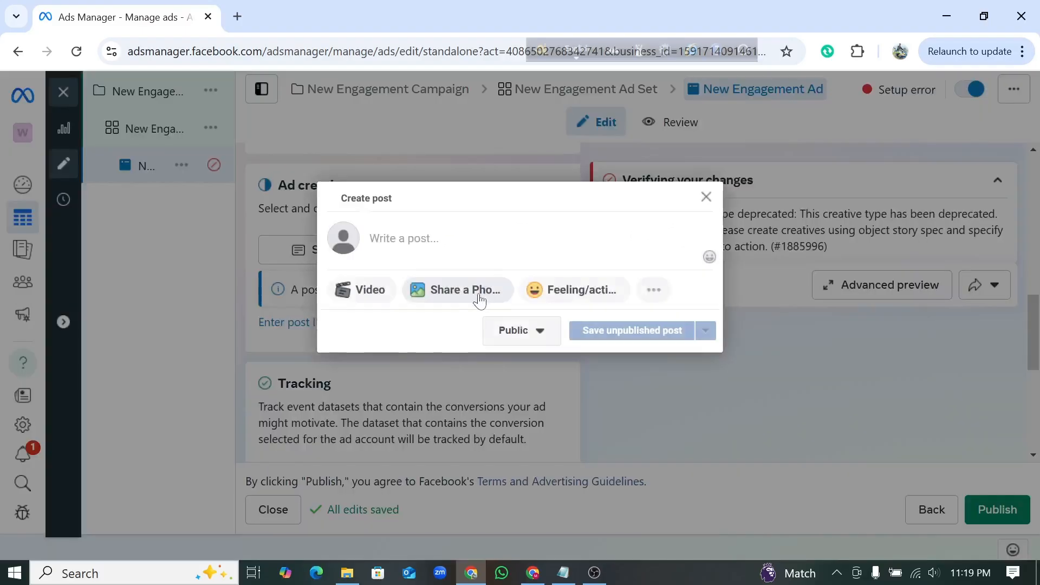
click(706, 197)
Review the ad's settings from tracking back up to the ad name, and collapse the change verification notice
scroll(375, 335, down, 7)
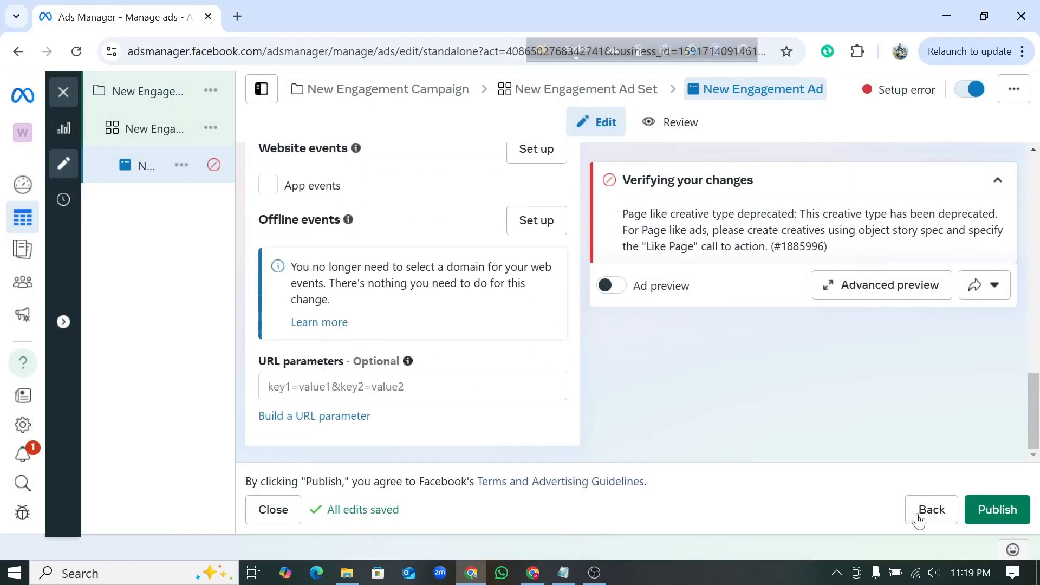
scroll(513, 341, up, 5)
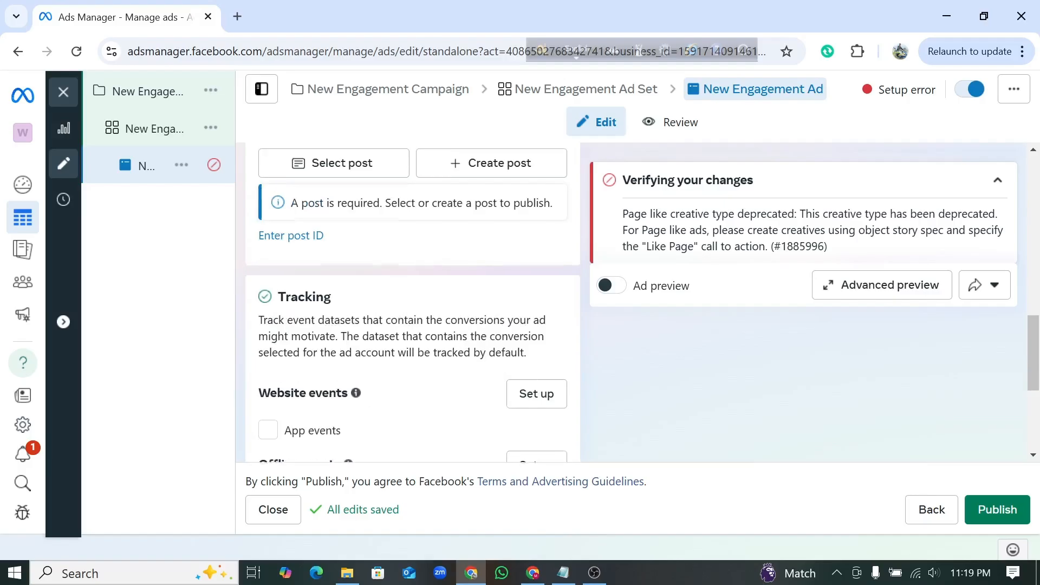
scroll(959, 252, up, 3)
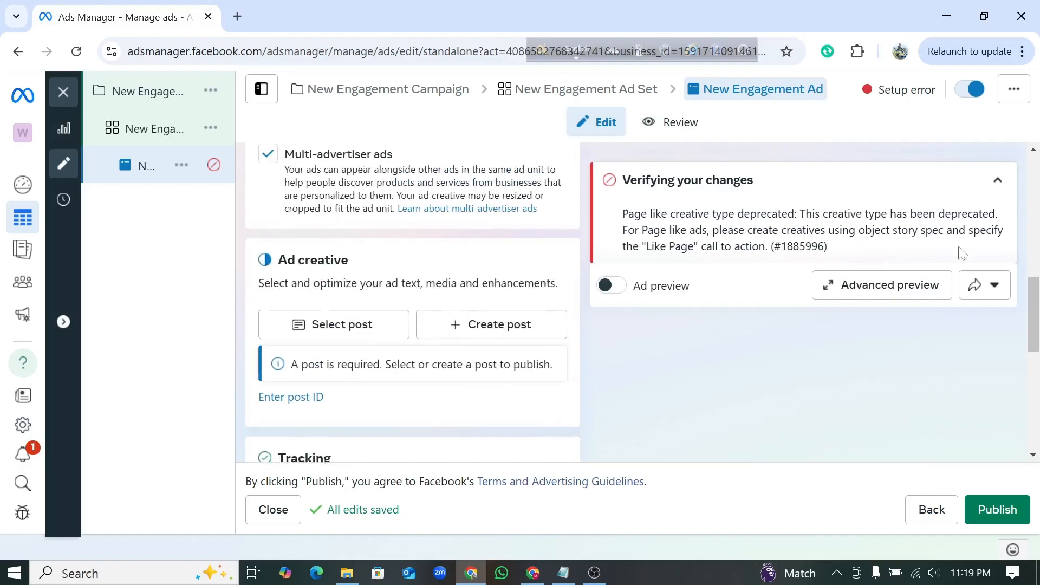
click(997, 180)
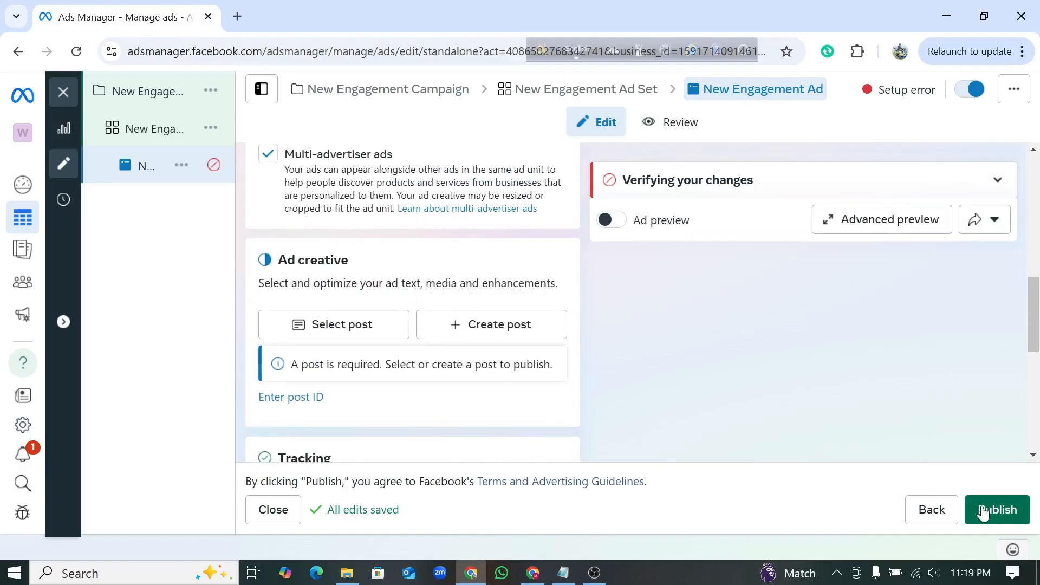
scroll(613, 433, up, 6)
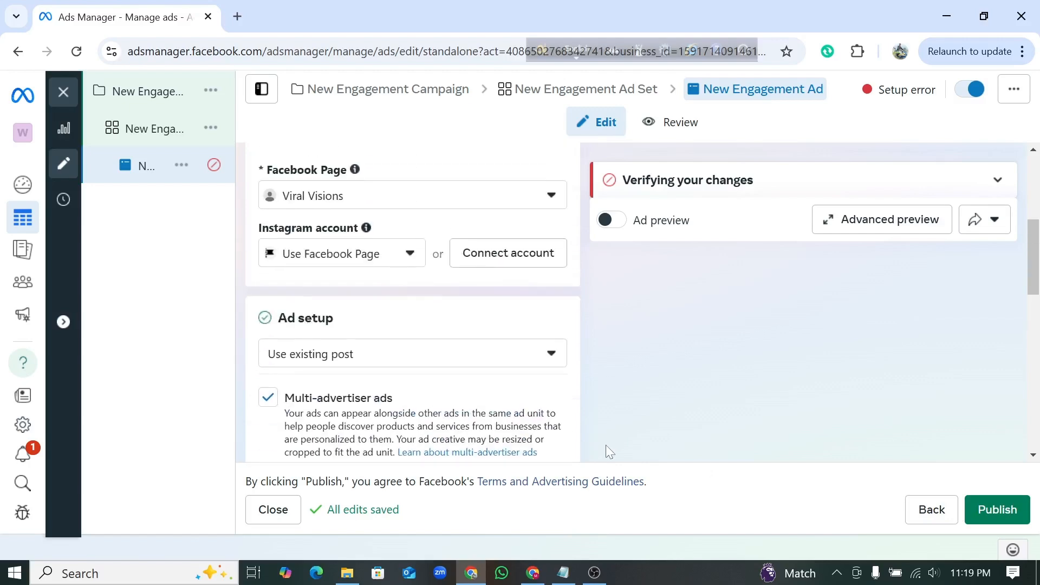
scroll(613, 452, up, 2)
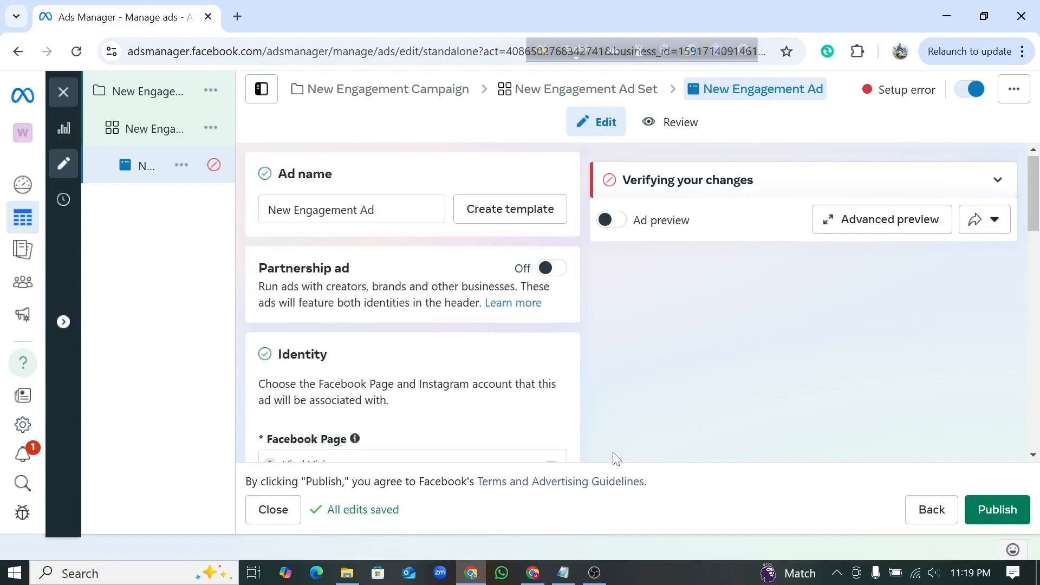